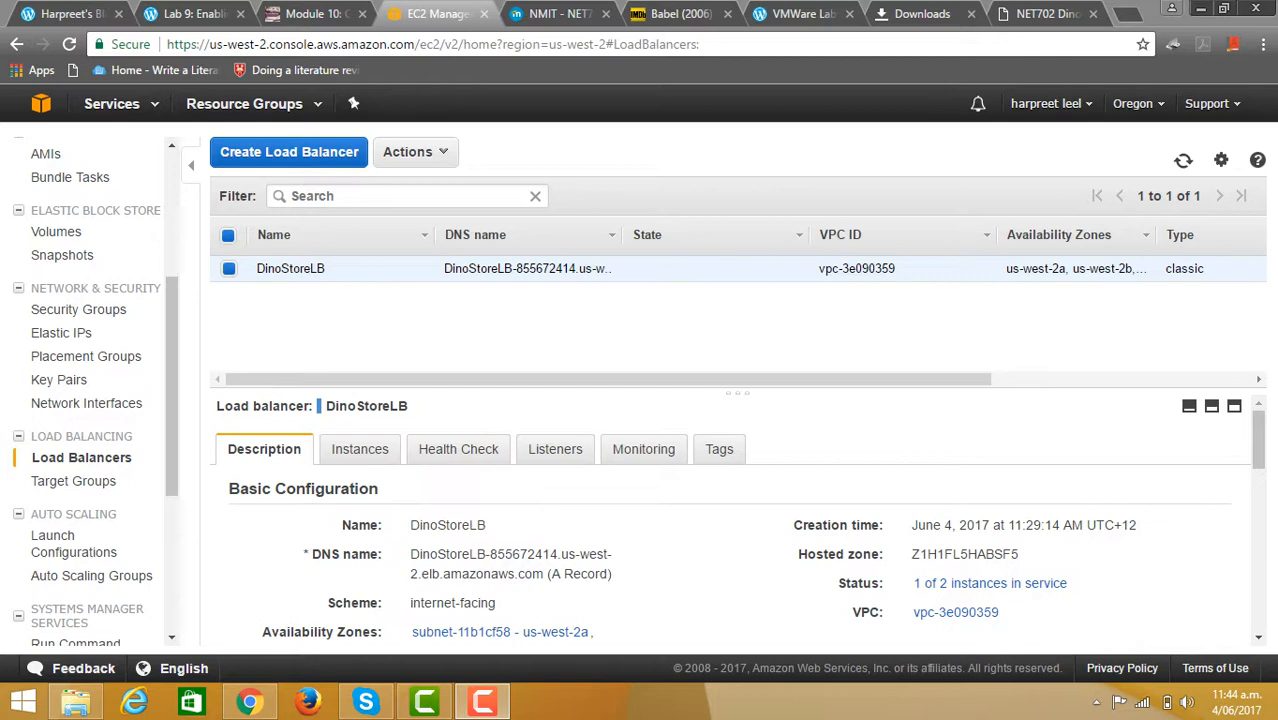
Step: Open the list of EC2 instances to check their status
{"action": "left_click", "coordinate": [289, 151]}
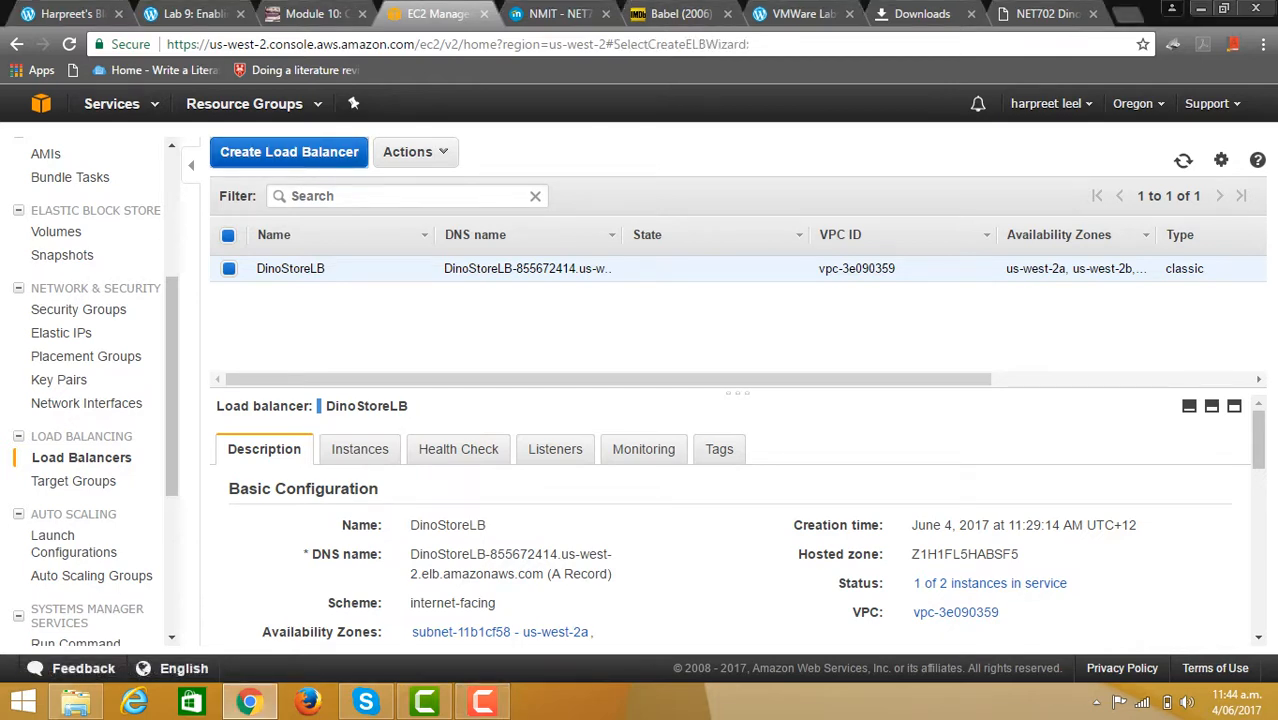
{"action": "left_click", "coordinate": [17, 44]}
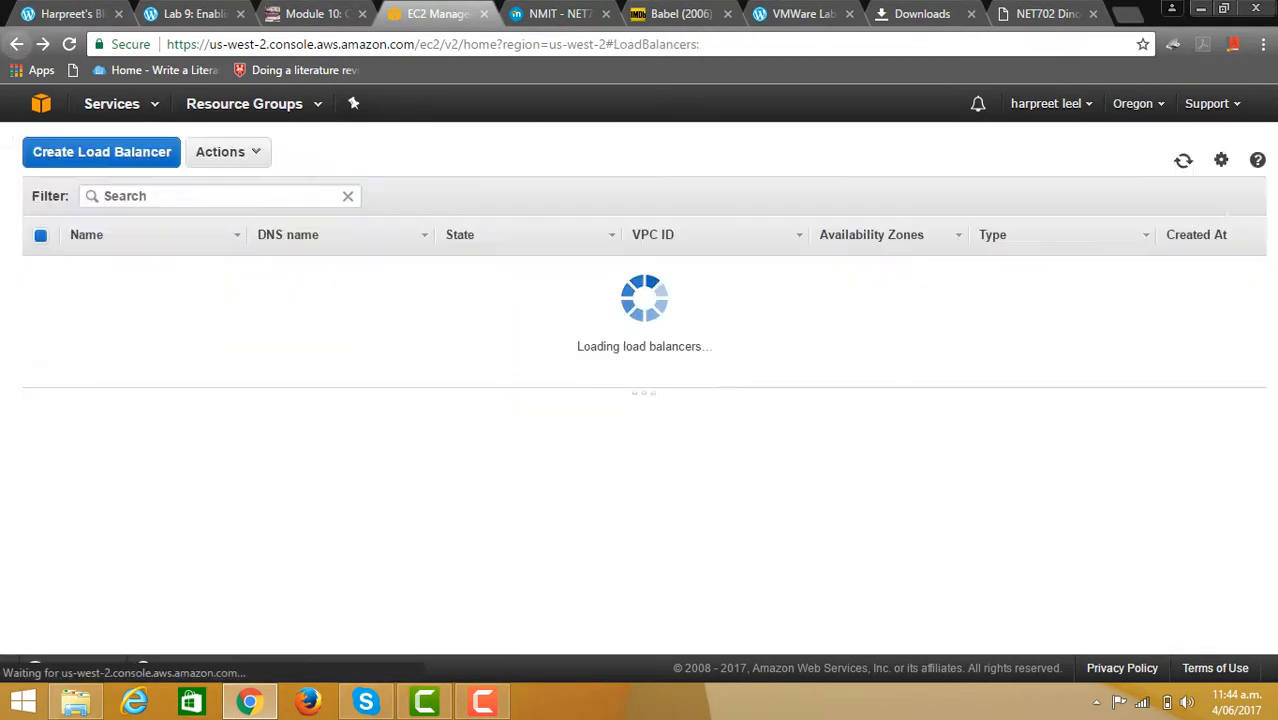
{"action": "scroll", "coordinate": [85, 300], "scroll_direction": "up", "scroll_amount": 3}
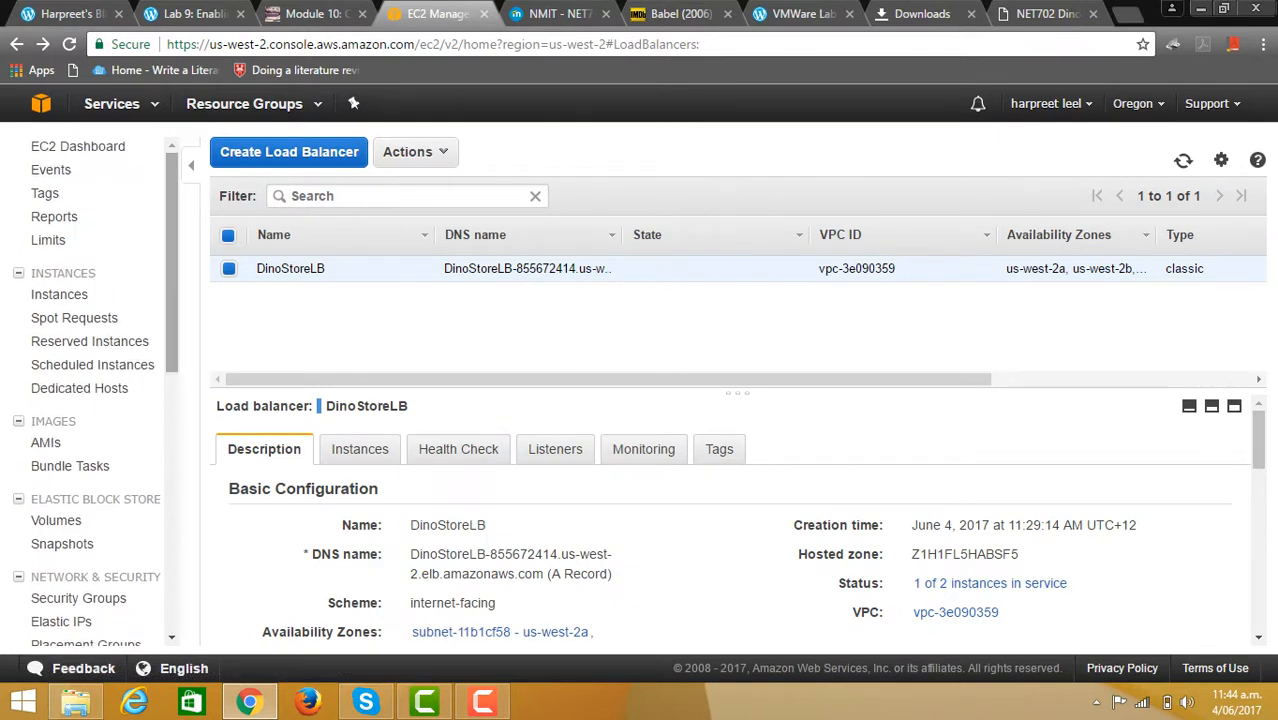
{"action": "left_click", "coordinate": [59, 294]}
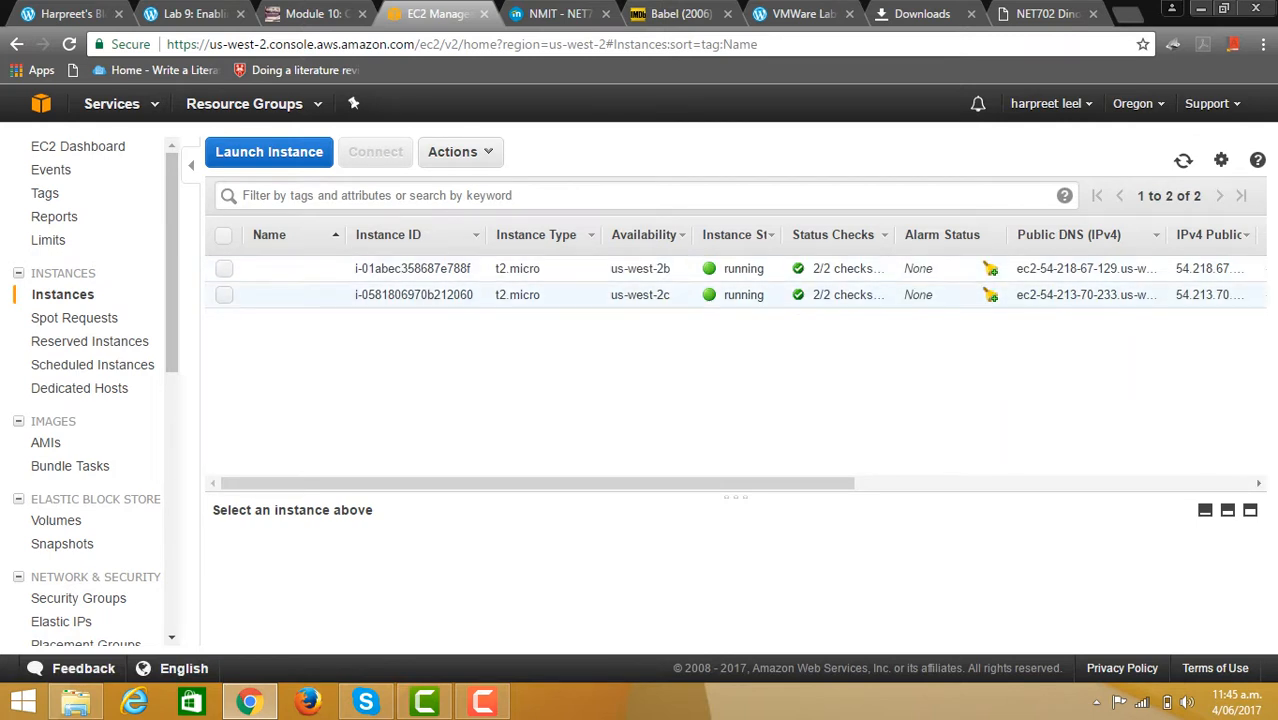
Step: Start creating a new load balancer of the Classic Load Balancer type
{"action": "left_click_drag", "start_coordinate": [172, 300], "coordinate": [172, 452]}
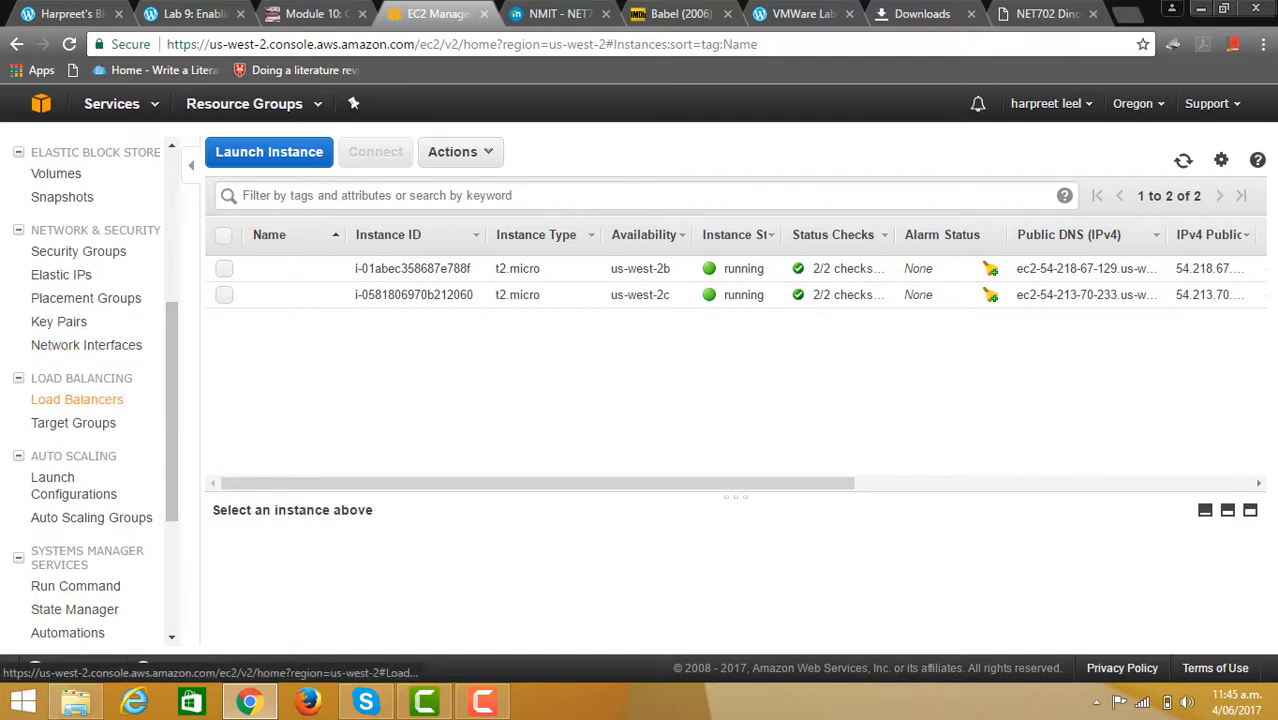
{"action": "left_click", "coordinate": [77, 399]}
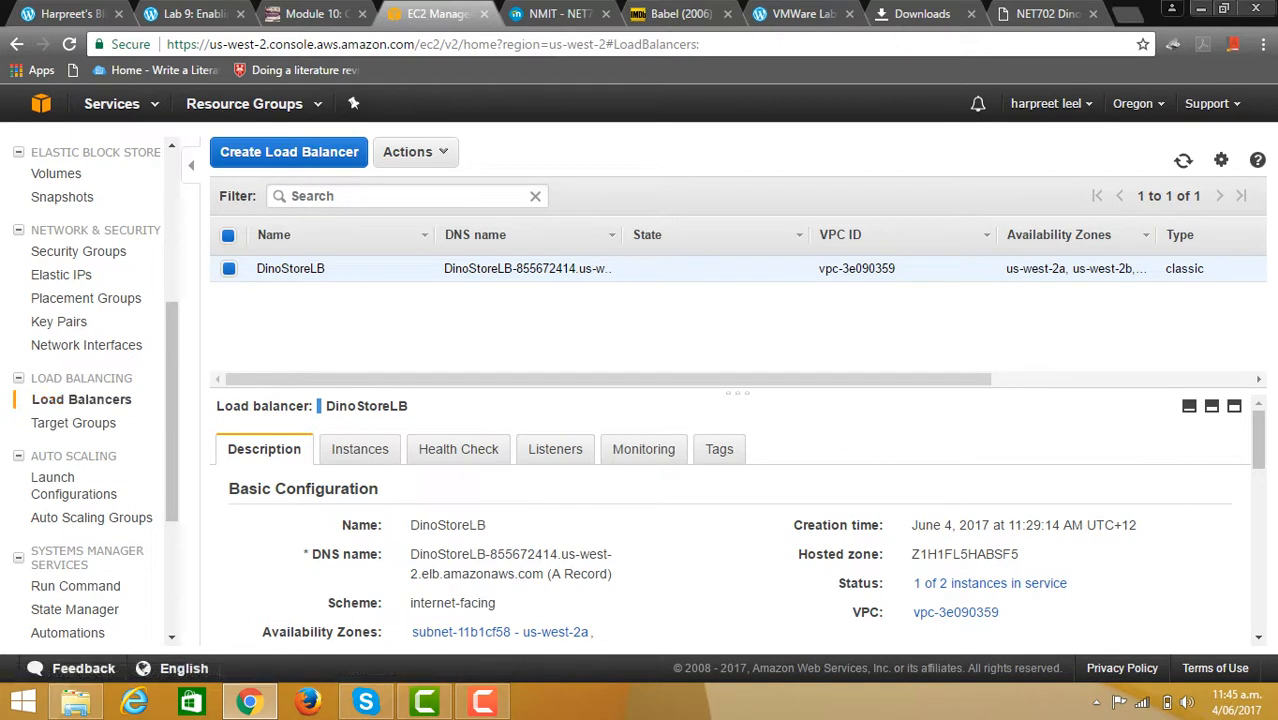
{"action": "left_click", "coordinate": [289, 151]}
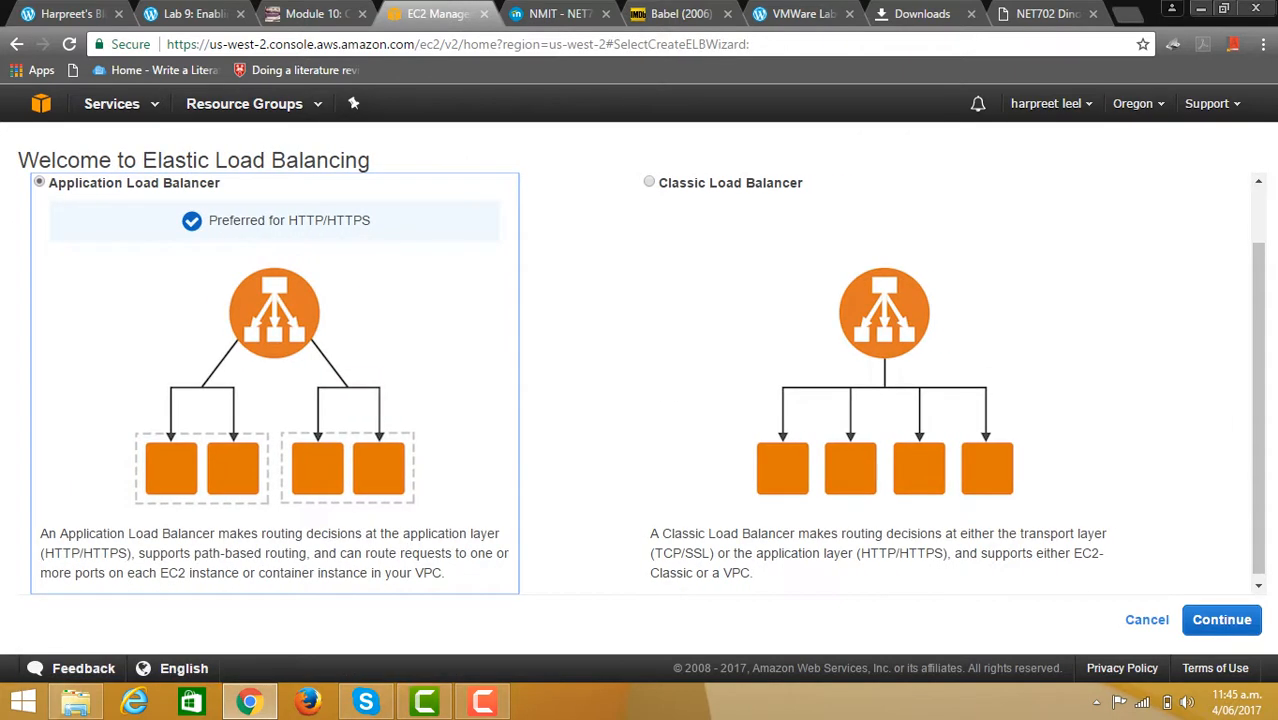
{"action": "left_click", "coordinate": [649, 182]}
{"action": "left_click", "coordinate": [1221, 619]}
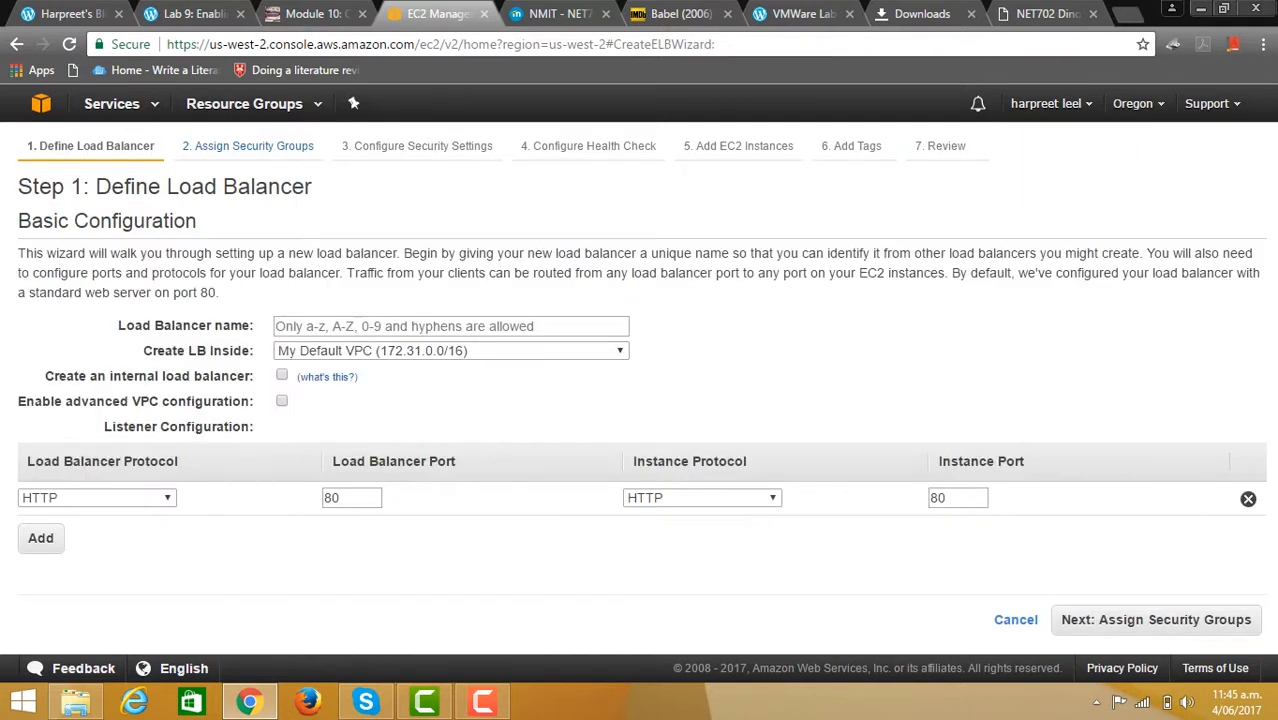
Step: Name the load balancer DinoStoreCLB and continue to the security group assignment with the default VPC and listener settings
{"action": "left_click", "coordinate": [451, 326]}
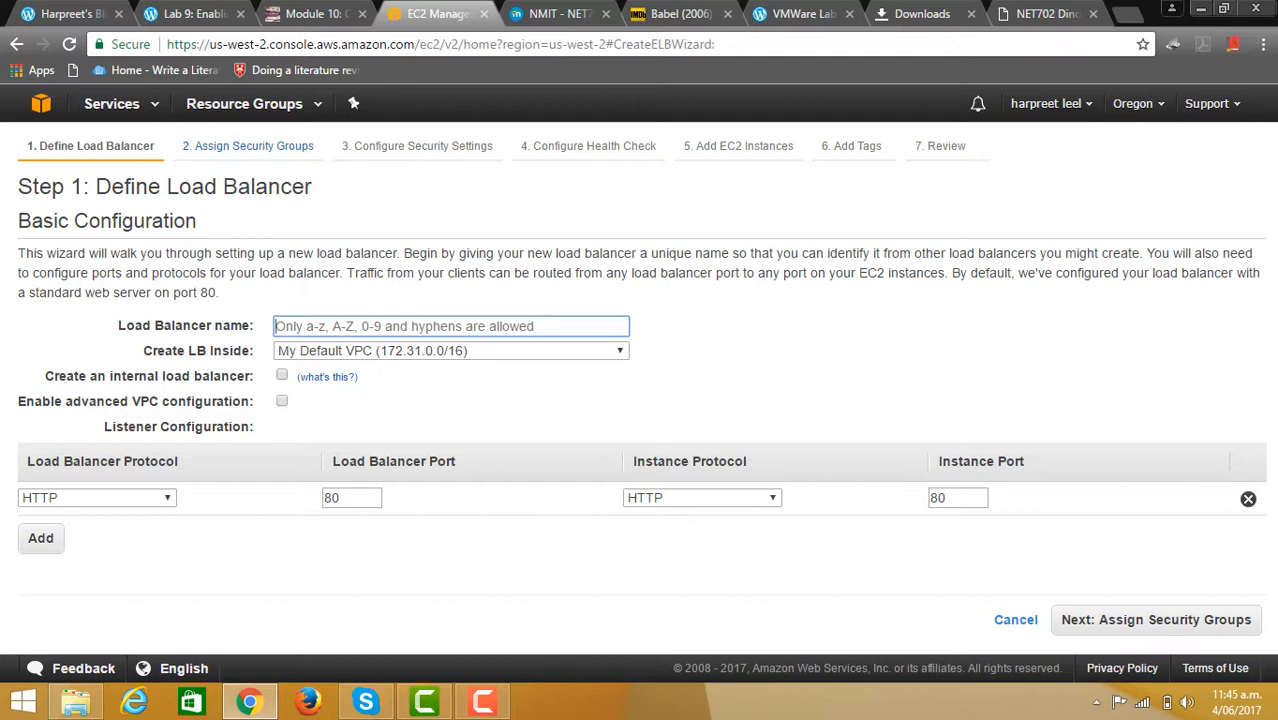
{"action": "type", "text": "Dino"}
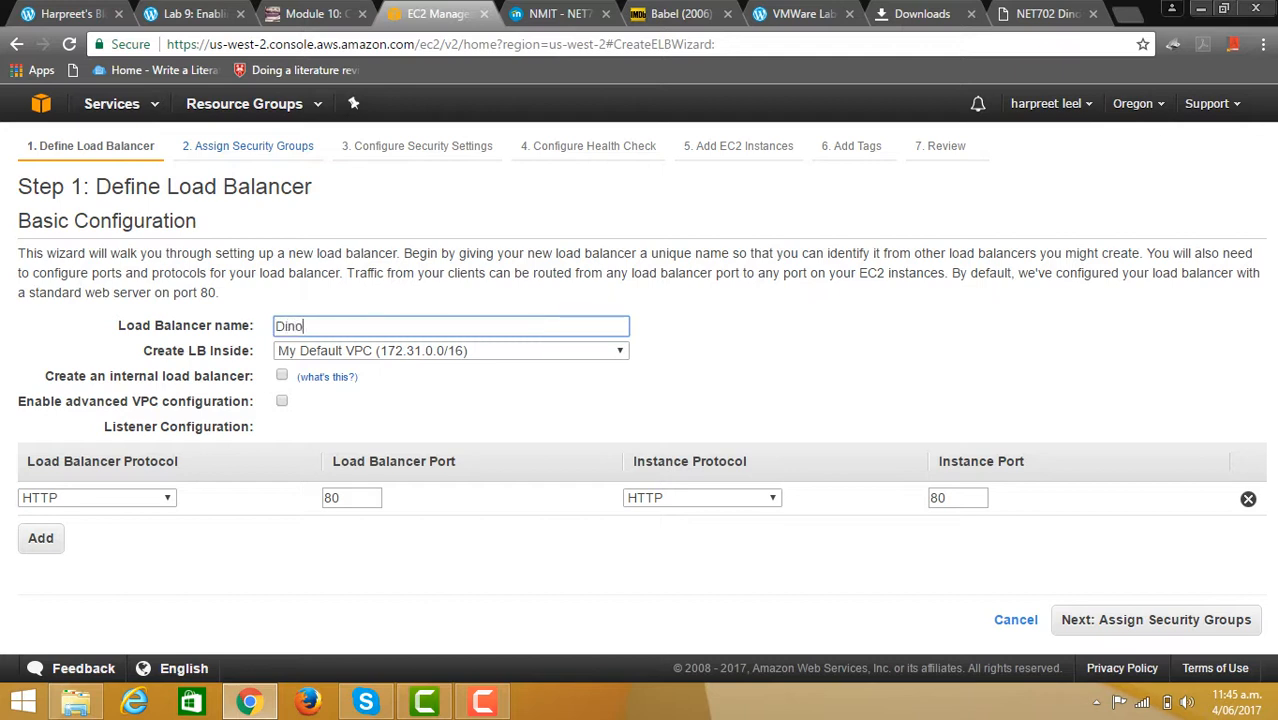
{"action": "type", "text": "StoreCLB"}
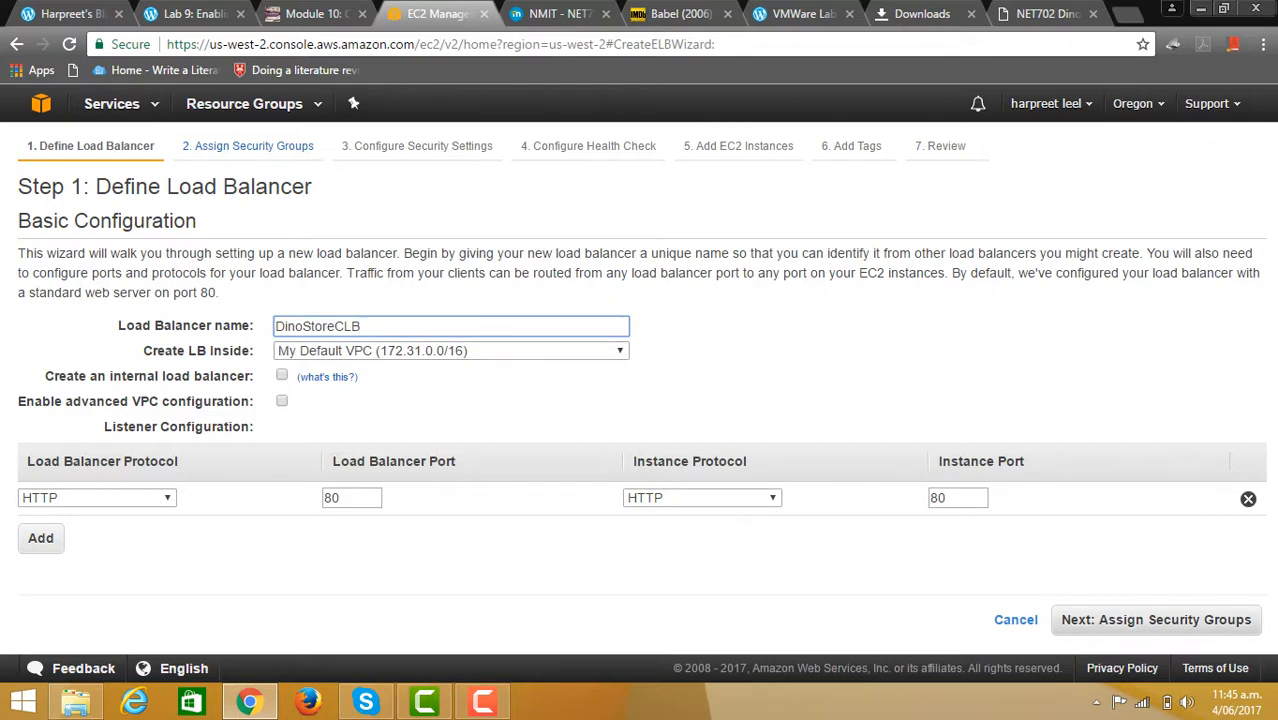
{"action": "left_click", "coordinate": [1156, 619]}
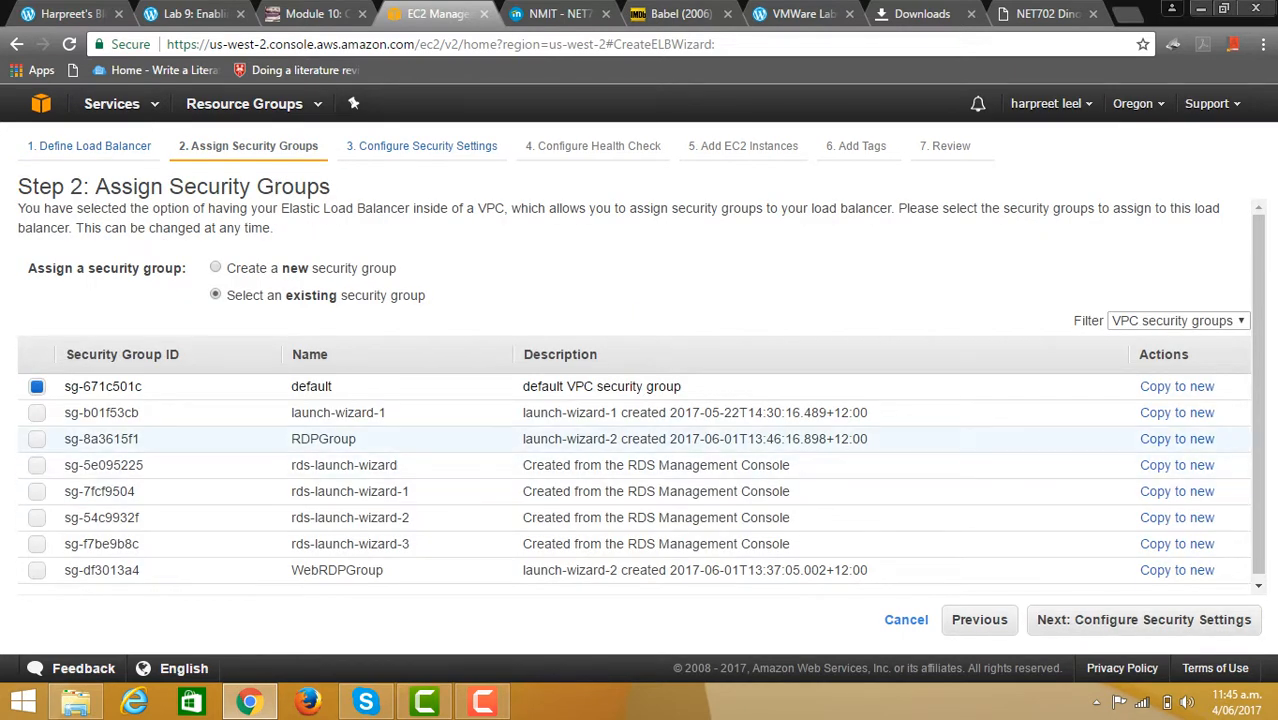
Step: Assign only the existing WebRDPGroup security group in place of default, and proceed to the health check configuration
{"action": "left_click", "coordinate": [37, 570]}
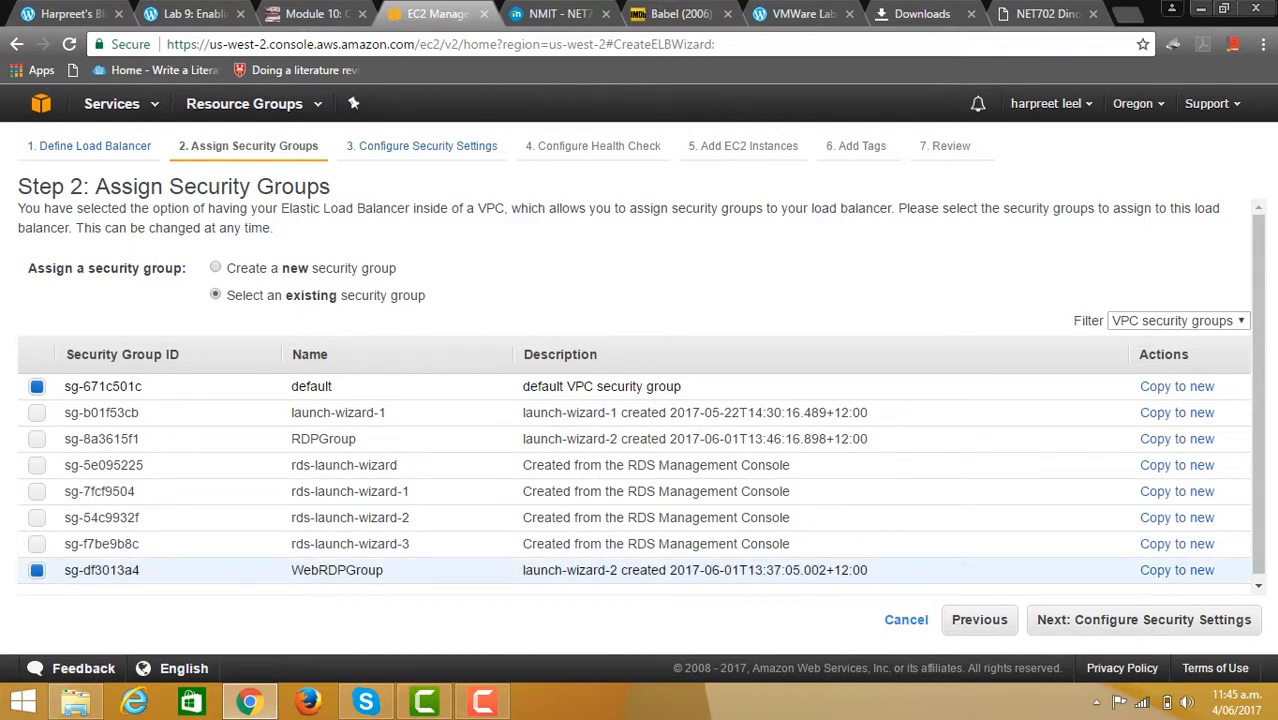
{"action": "left_click", "coordinate": [37, 386]}
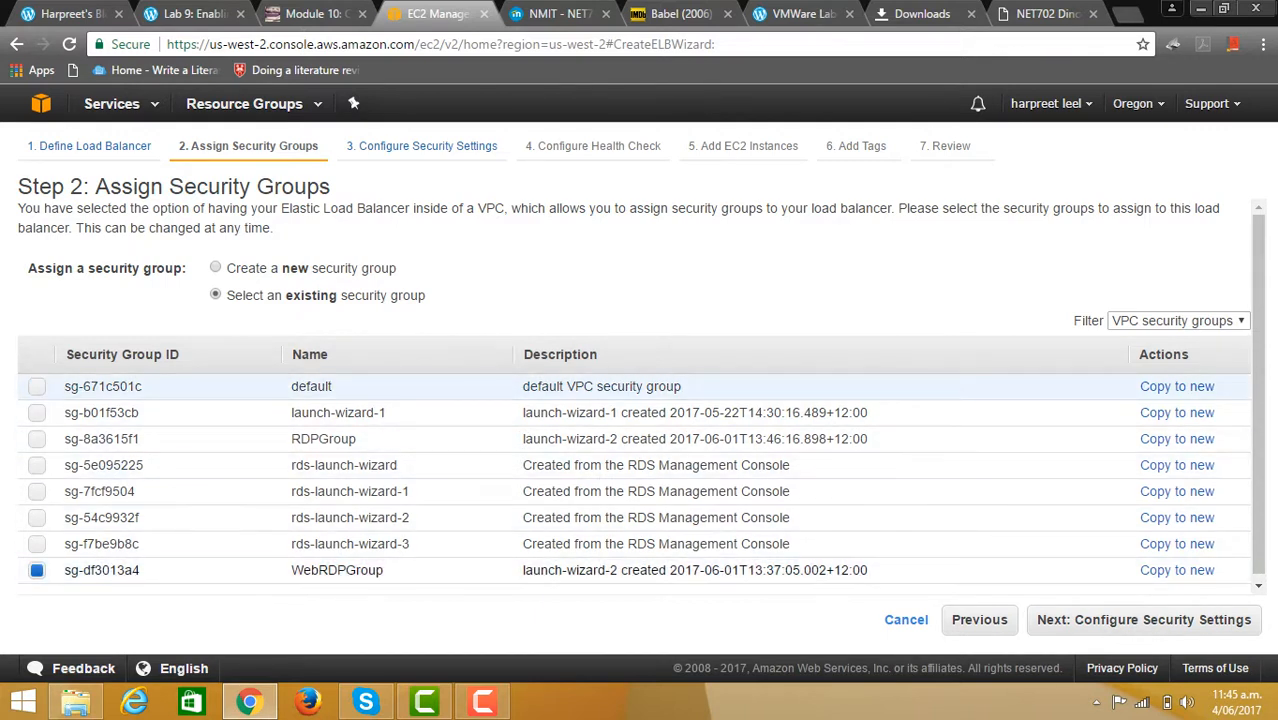
{"action": "left_click", "coordinate": [1143, 619]}
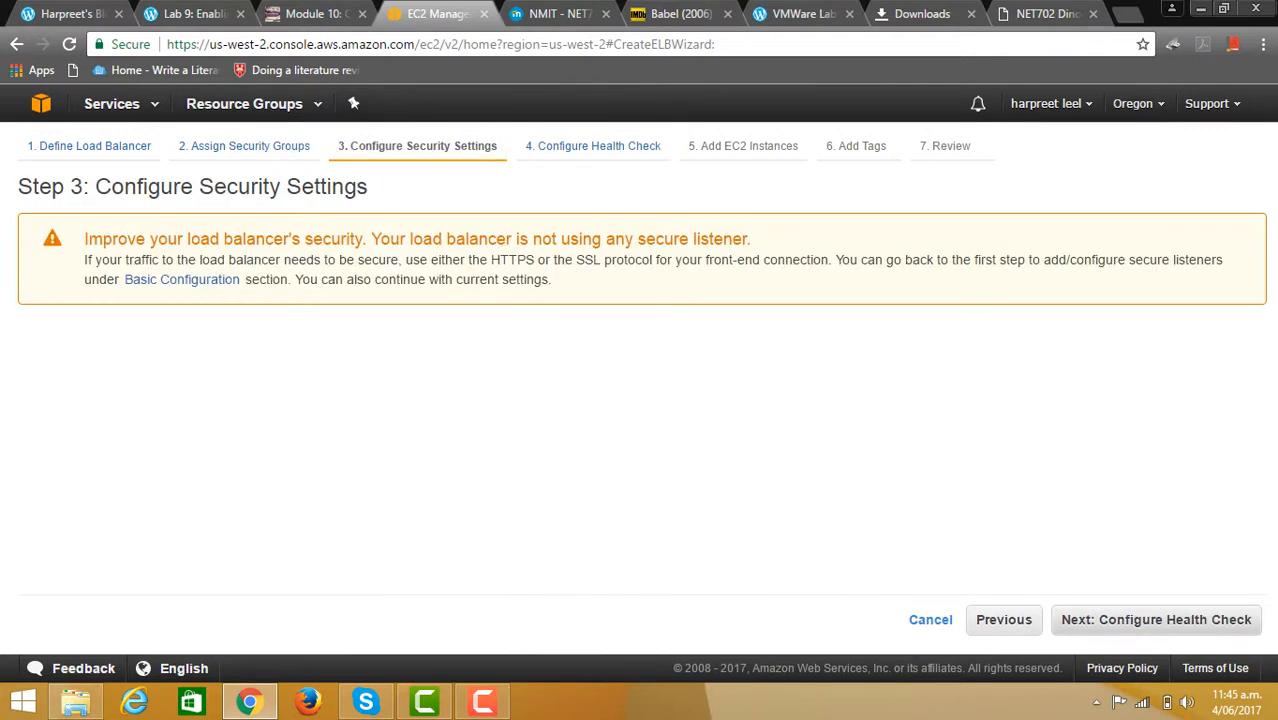
{"action": "left_click", "coordinate": [1156, 619]}
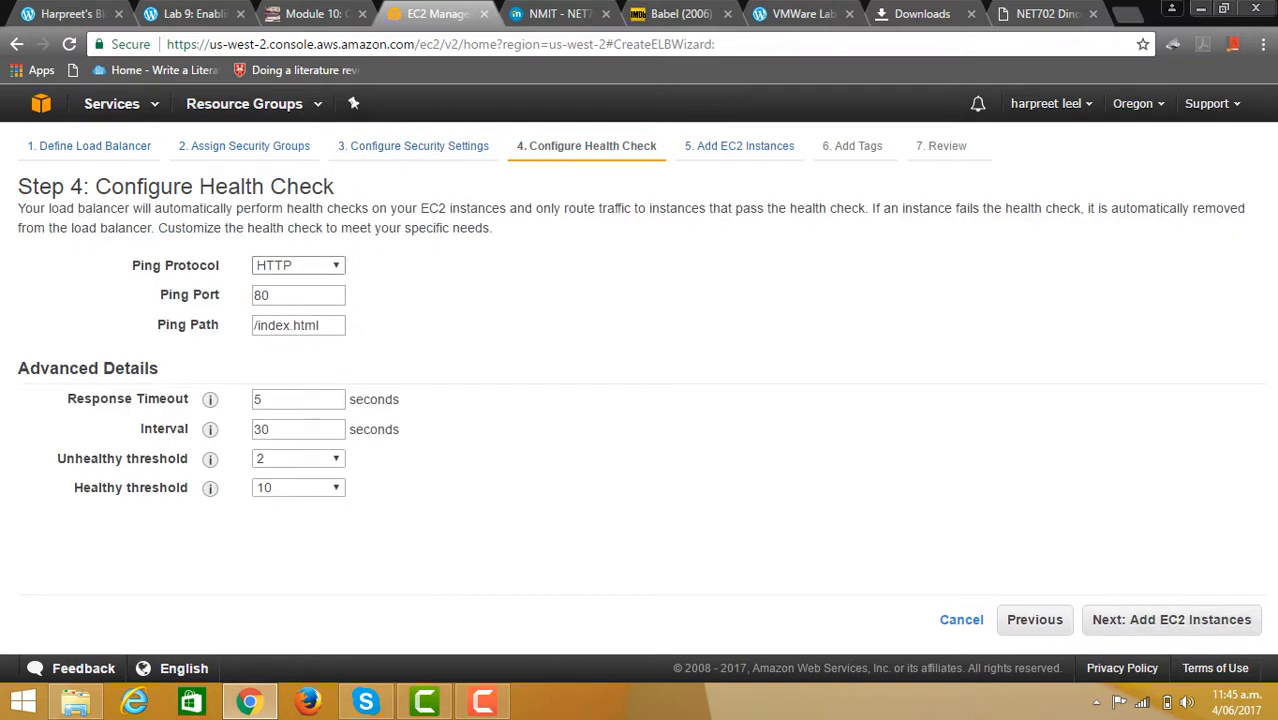
Step: Set the health check's ping protocol to TCP and add both running EC2 instances to the load balancer
{"action": "left_click", "coordinate": [299, 265]}
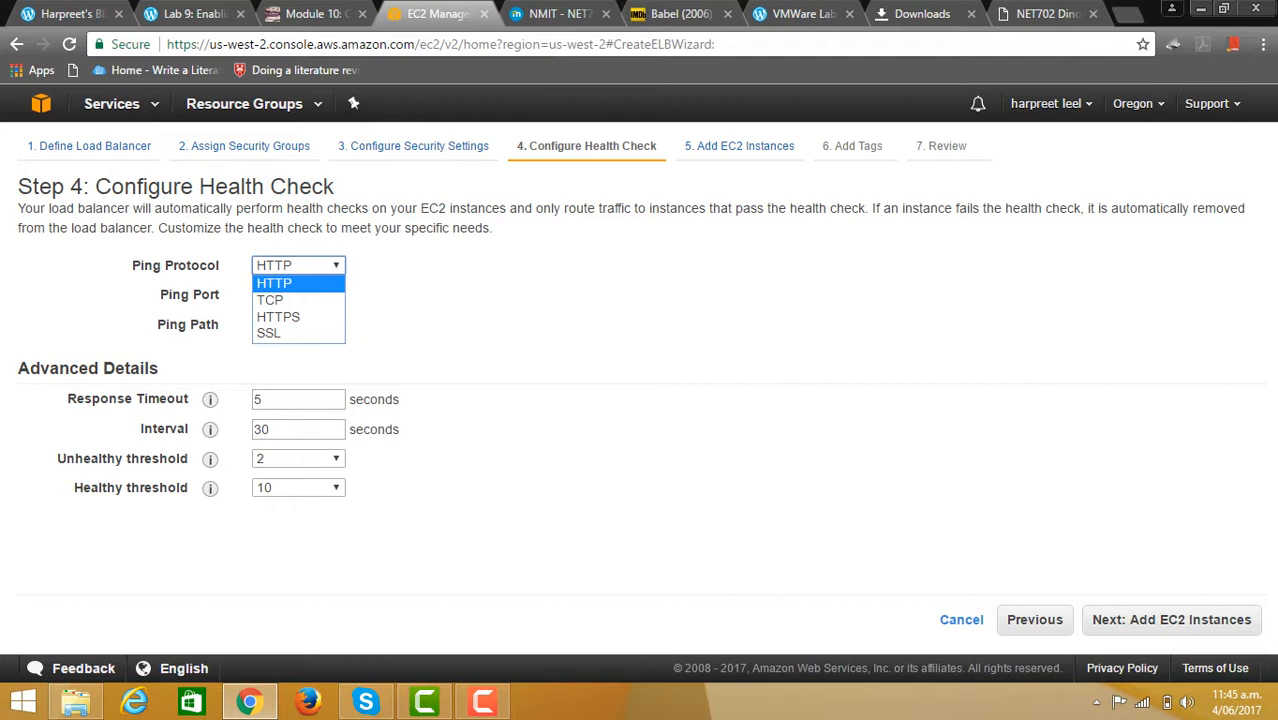
{"action": "key", "text": "Down"}
{"action": "key", "text": "Return"}
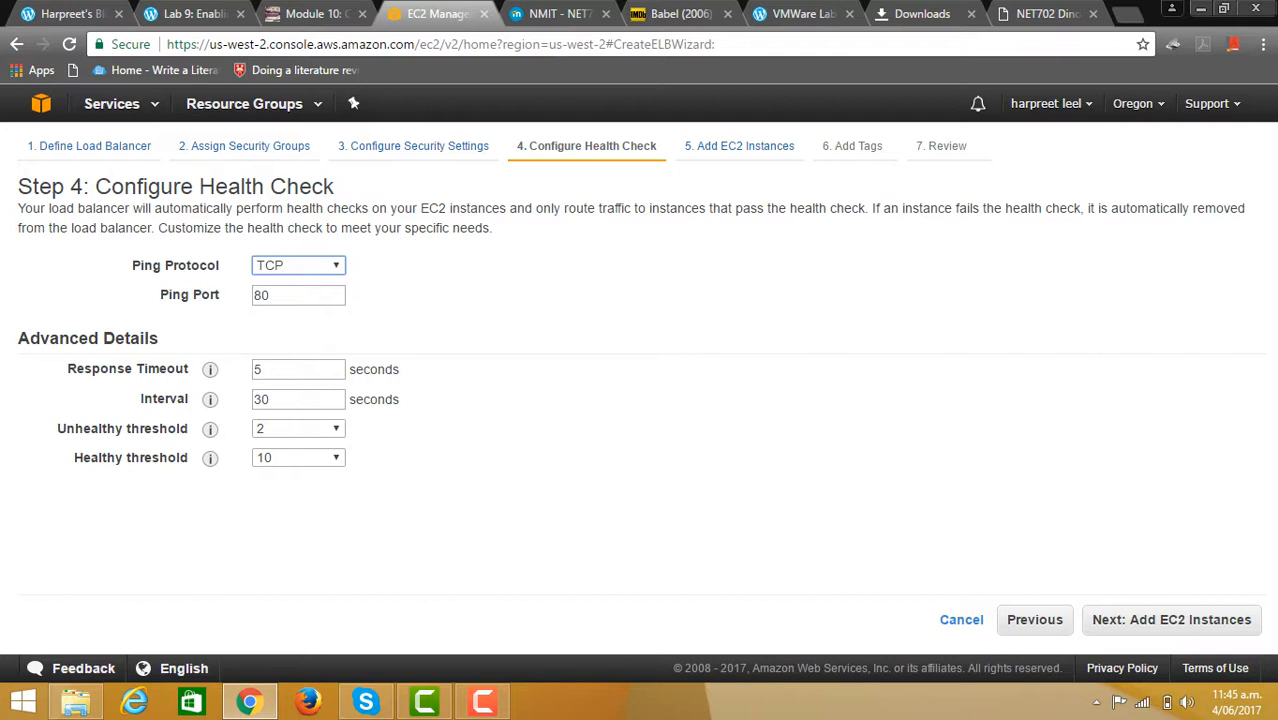
{"action": "left_click", "coordinate": [1171, 619]}
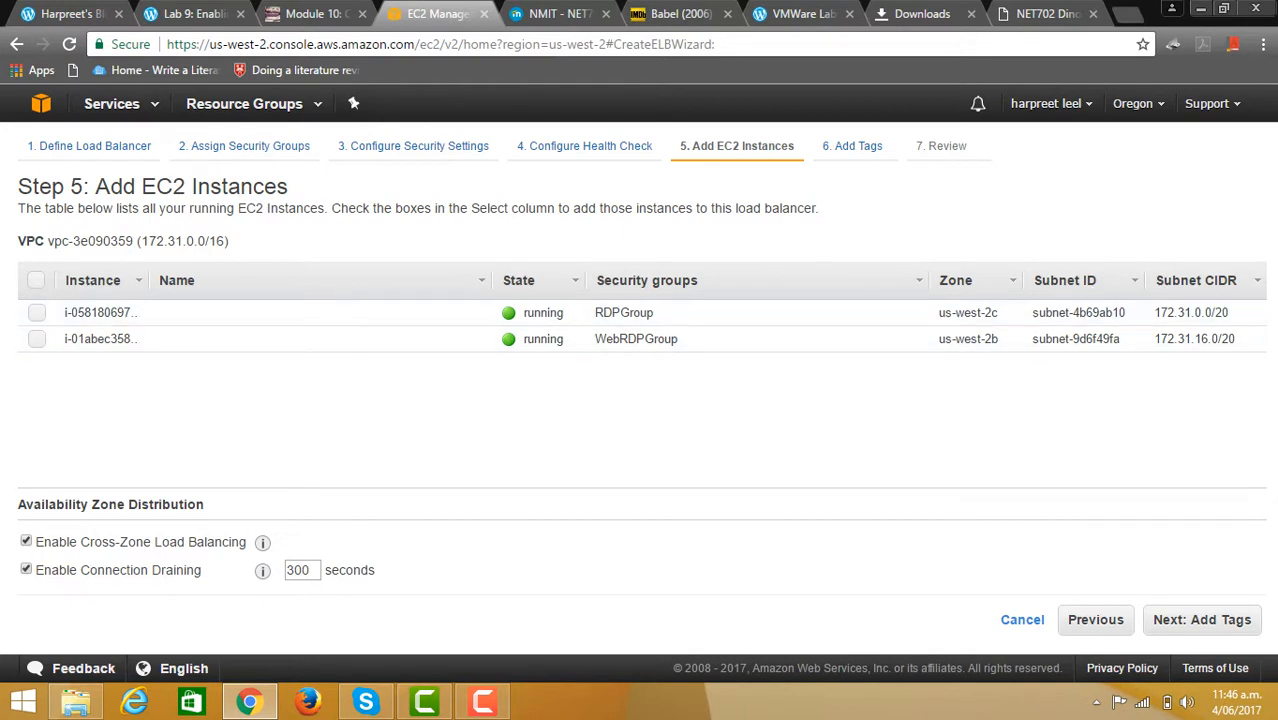
{"action": "left_click", "coordinate": [36, 281]}
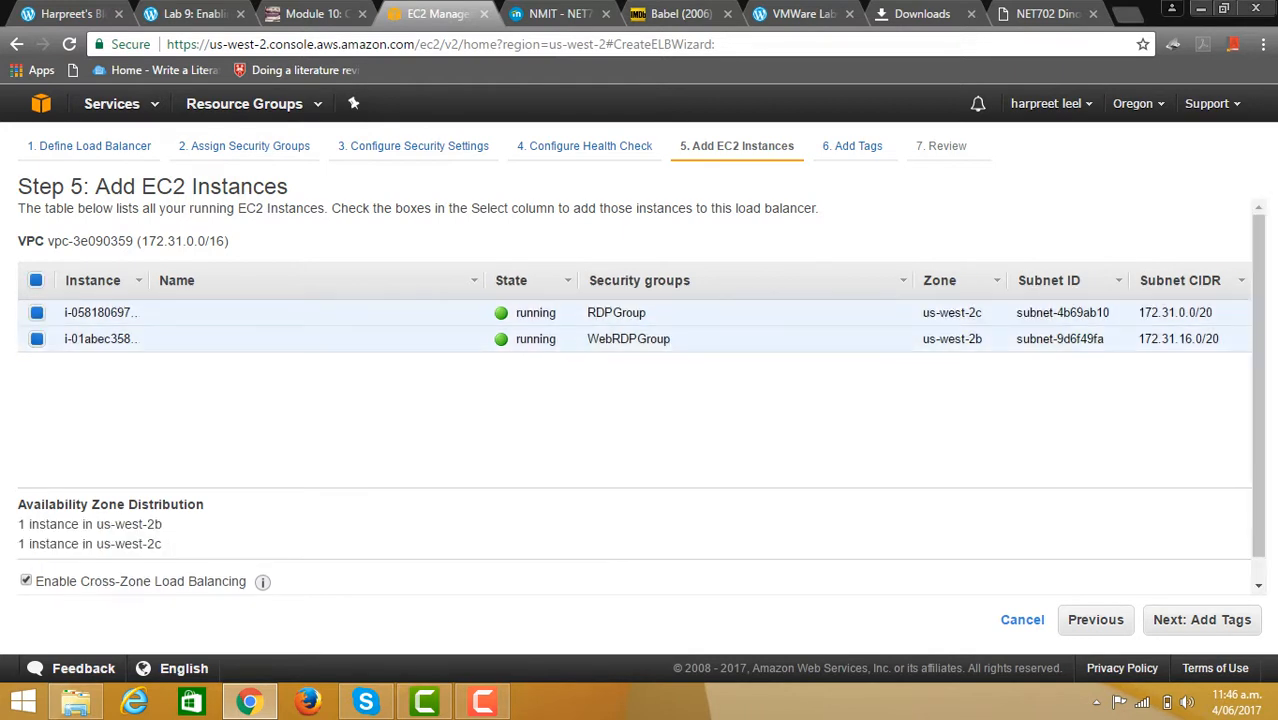
{"action": "left_click", "coordinate": [1201, 620]}
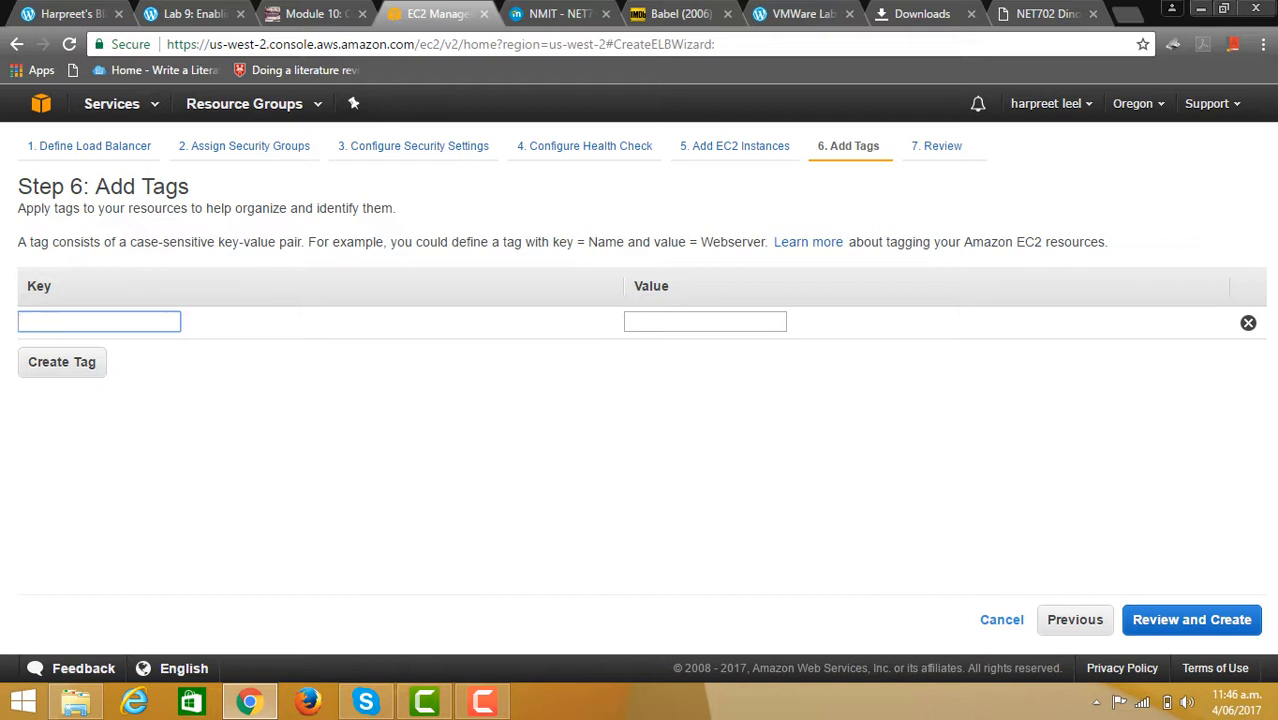
Step: Add a tag with key DinoStoreLB and value CLB, proceed to the review, and cancel the load balancer creation
{"action": "type", "text": "Dinos"}
{"action": "key", "text": "BackSpace"}
{"action": "type", "text": "StoreLB"}
{"action": "left_click", "coordinate": [705, 322]}
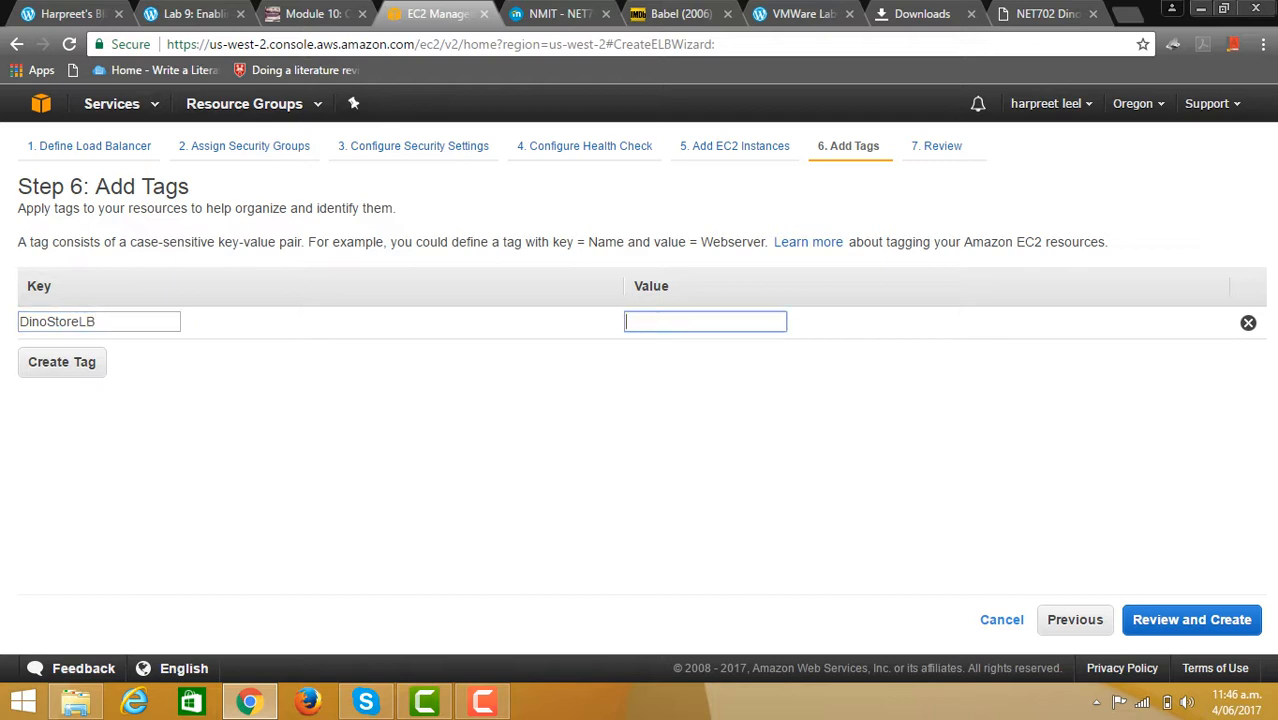
{"action": "type", "text": "CLB"}
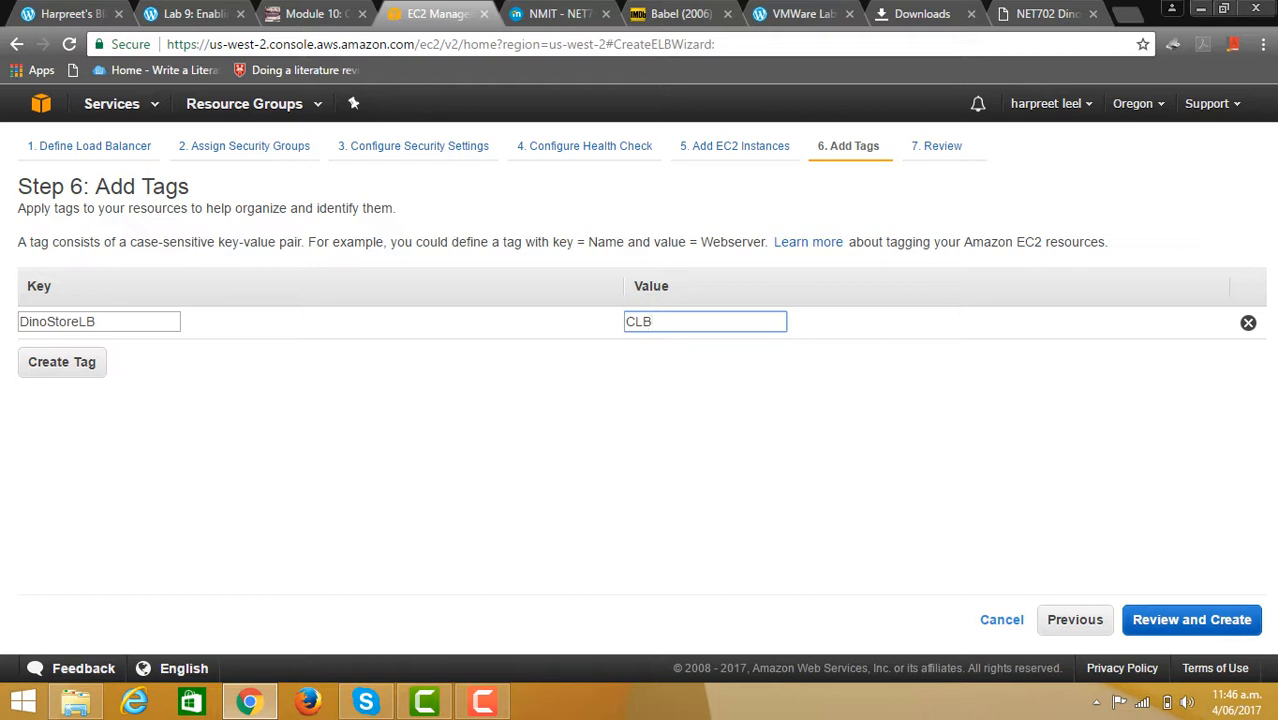
{"action": "left_click", "coordinate": [1191, 619]}
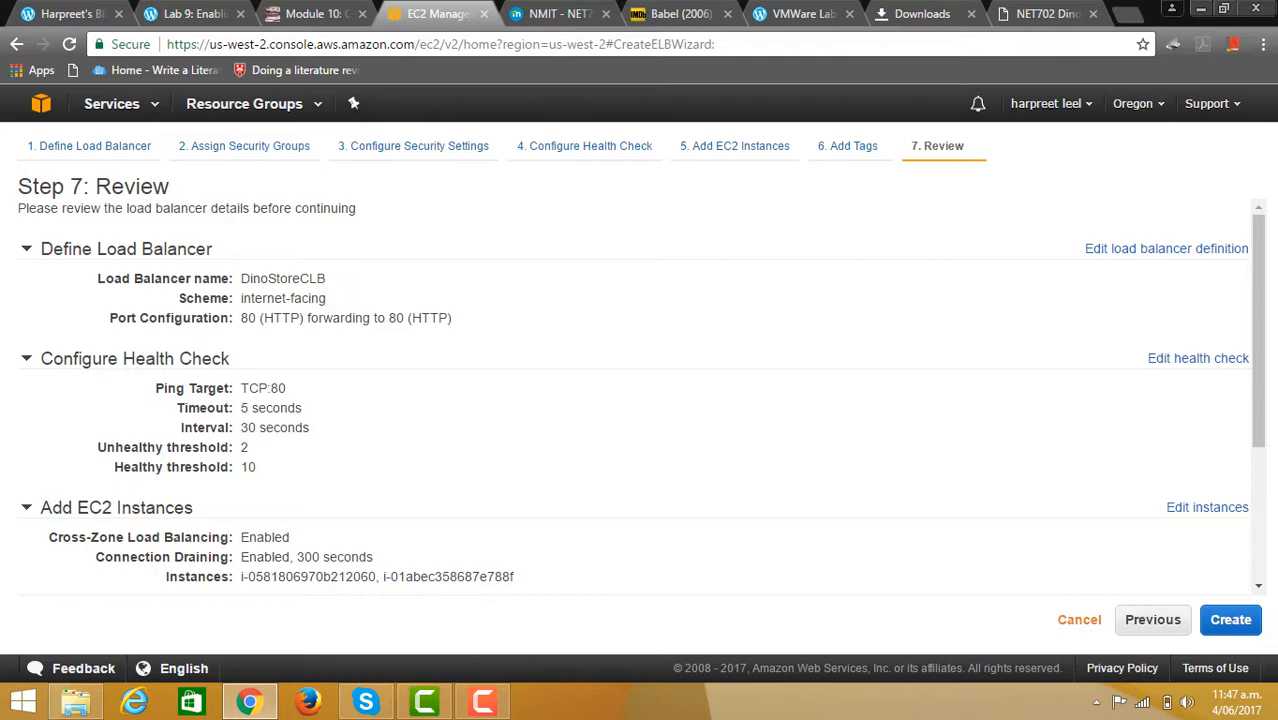
{"action": "left_click", "coordinate": [1079, 620]}
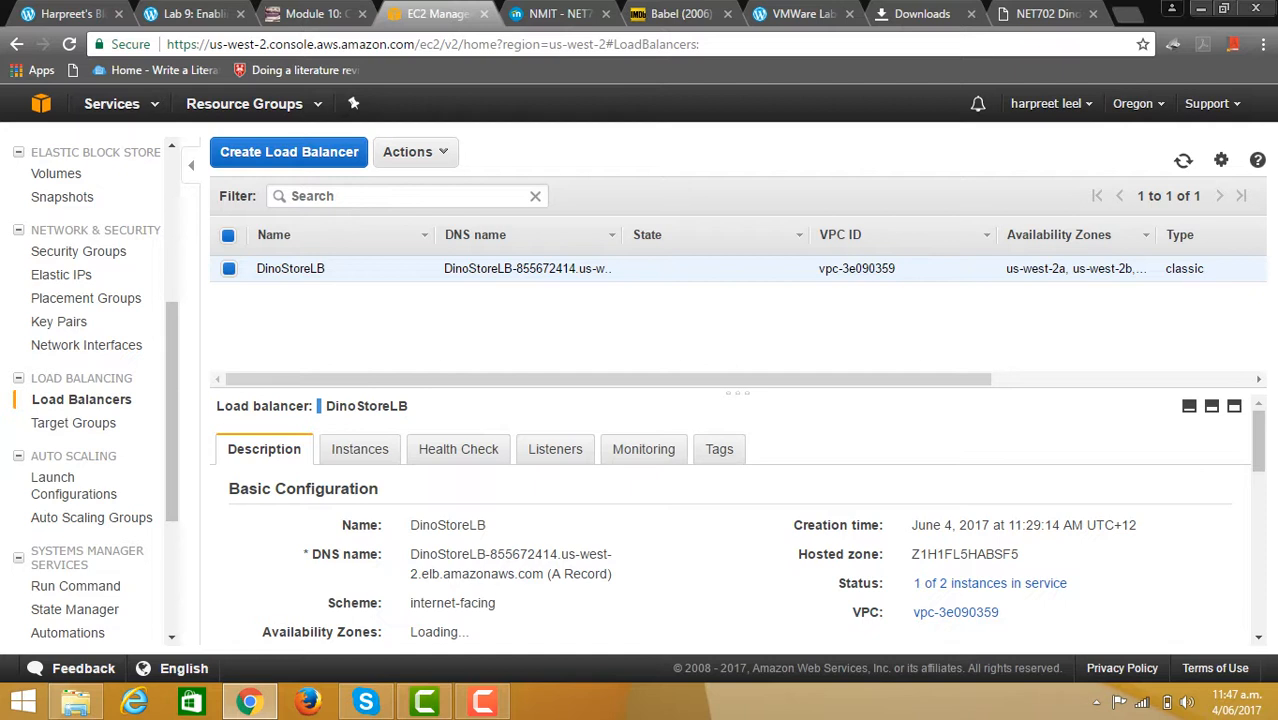
Step: Copy the DNS name of the existing DinoStoreLB load balancer, without the A Record suffix
{"action": "left_click_drag", "start_coordinate": [410, 554], "coordinate": [544, 574]}
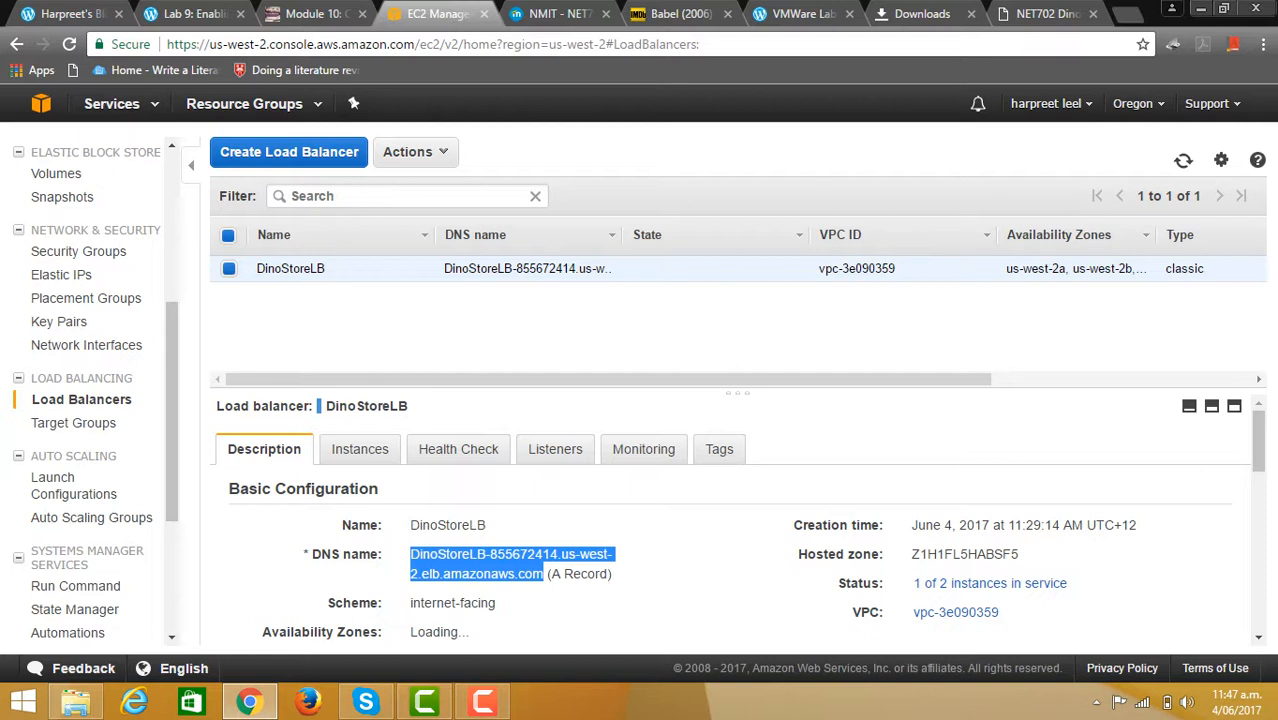
{"action": "right_click", "coordinate": [441, 572]}
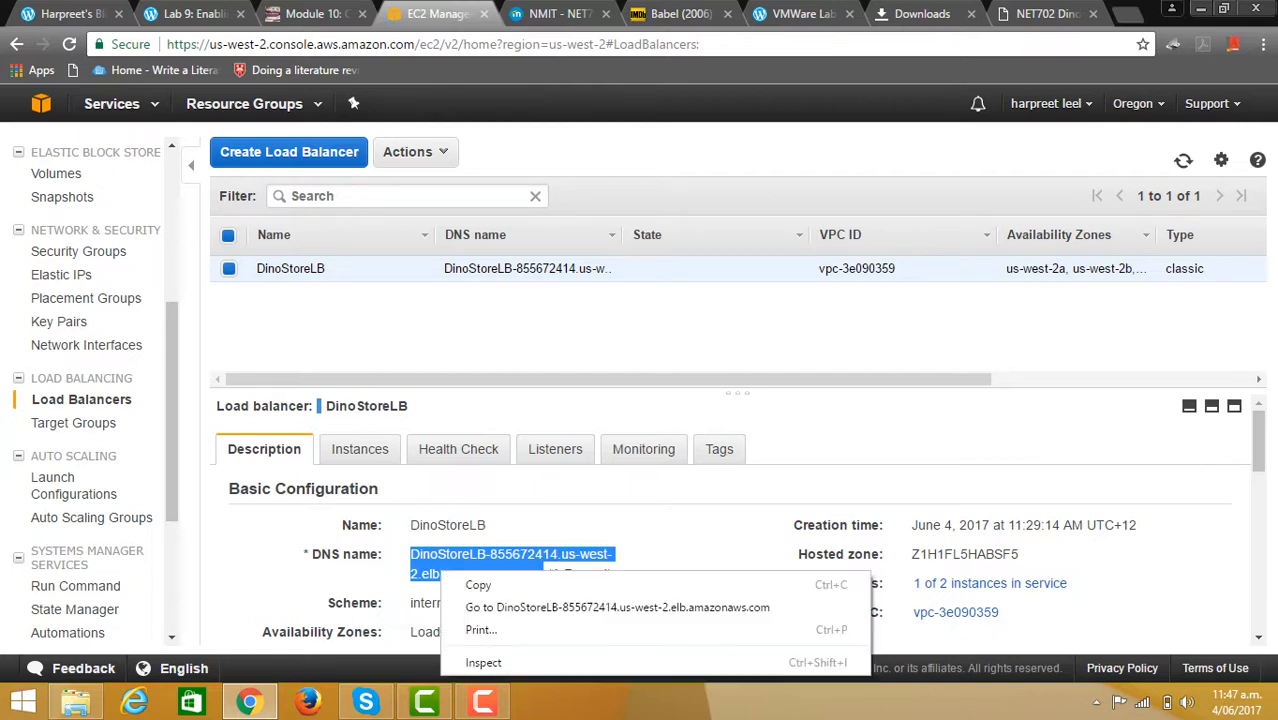
{"action": "left_click", "coordinate": [478, 585]}
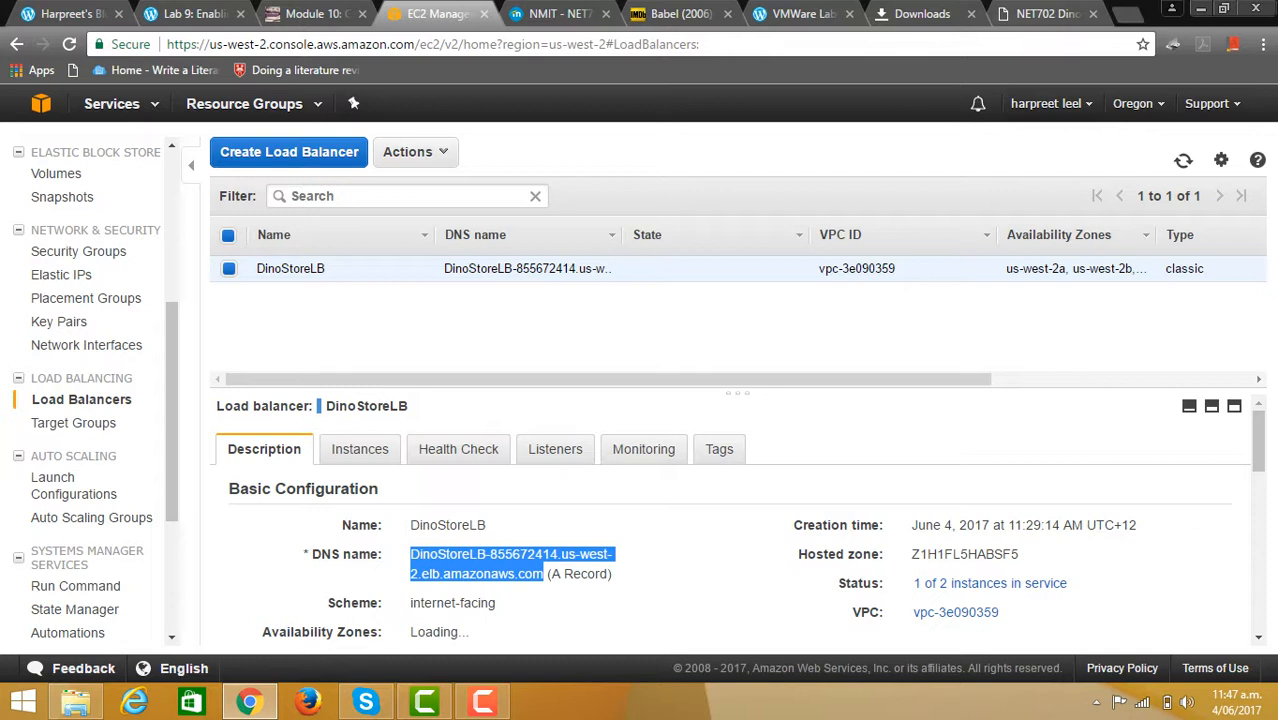
Step: Open the Dino-Store home page /Net702.Din0store/Default.aspx at the copied load balancer address in a new browser tab
{"action": "key", "text": "ctrl+t"}
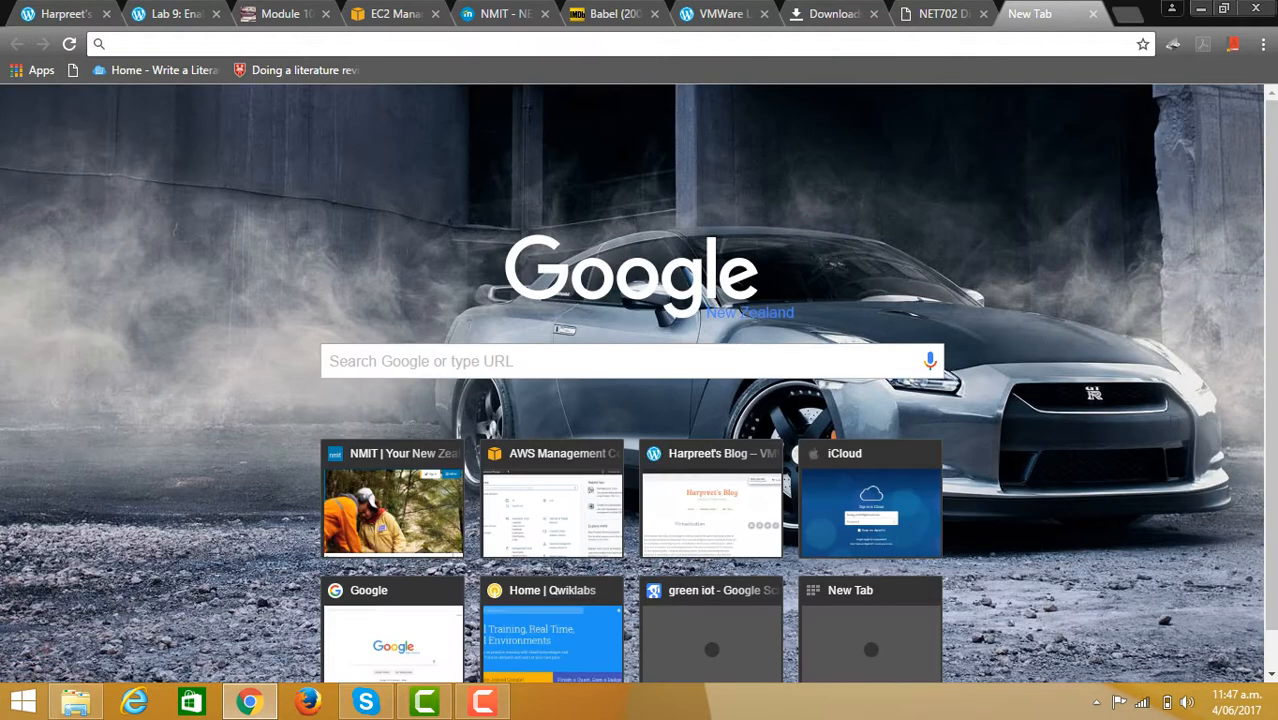
{"action": "right_click", "coordinate": [743, 44]}
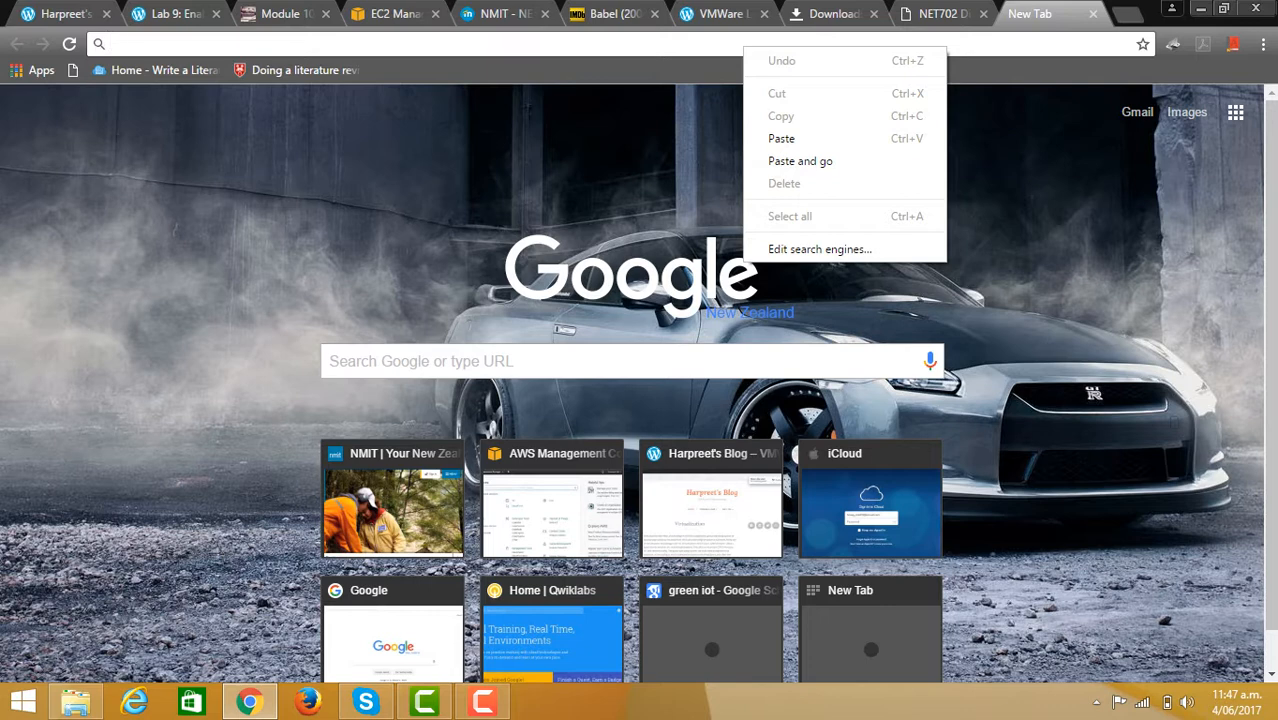
{"action": "left_click", "coordinate": [784, 139]}
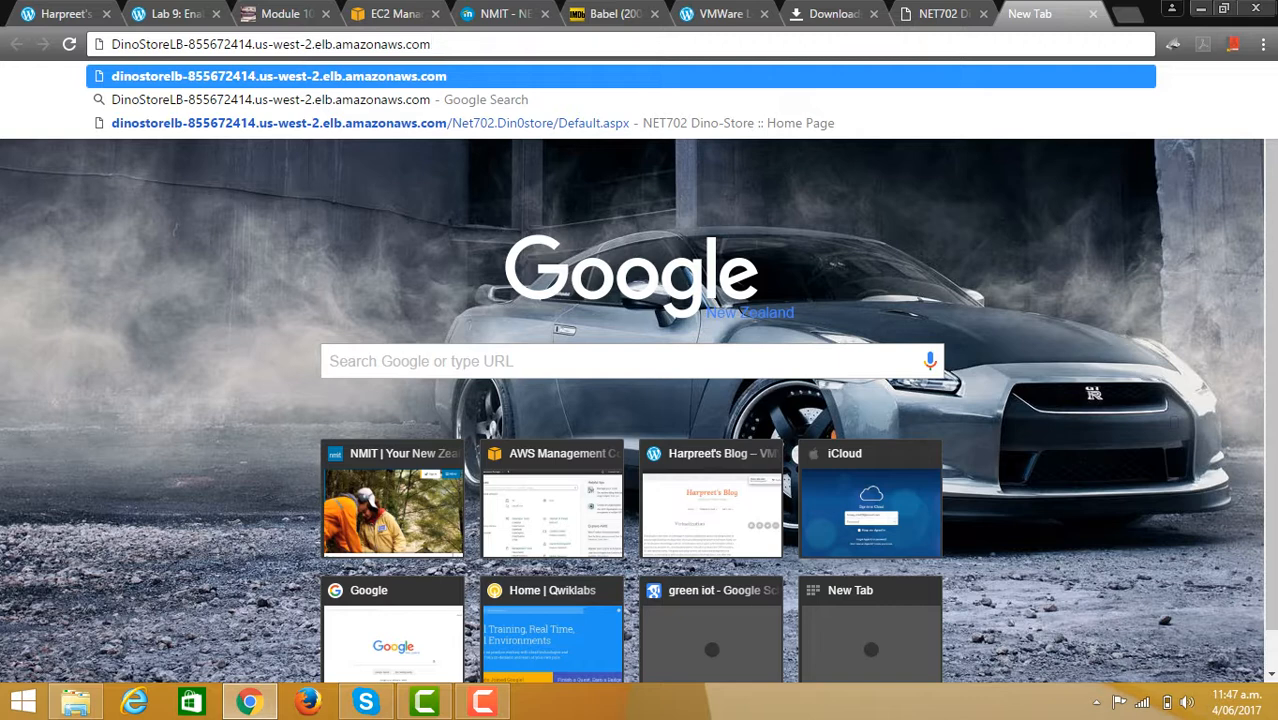
{"action": "type", "text": "/"}
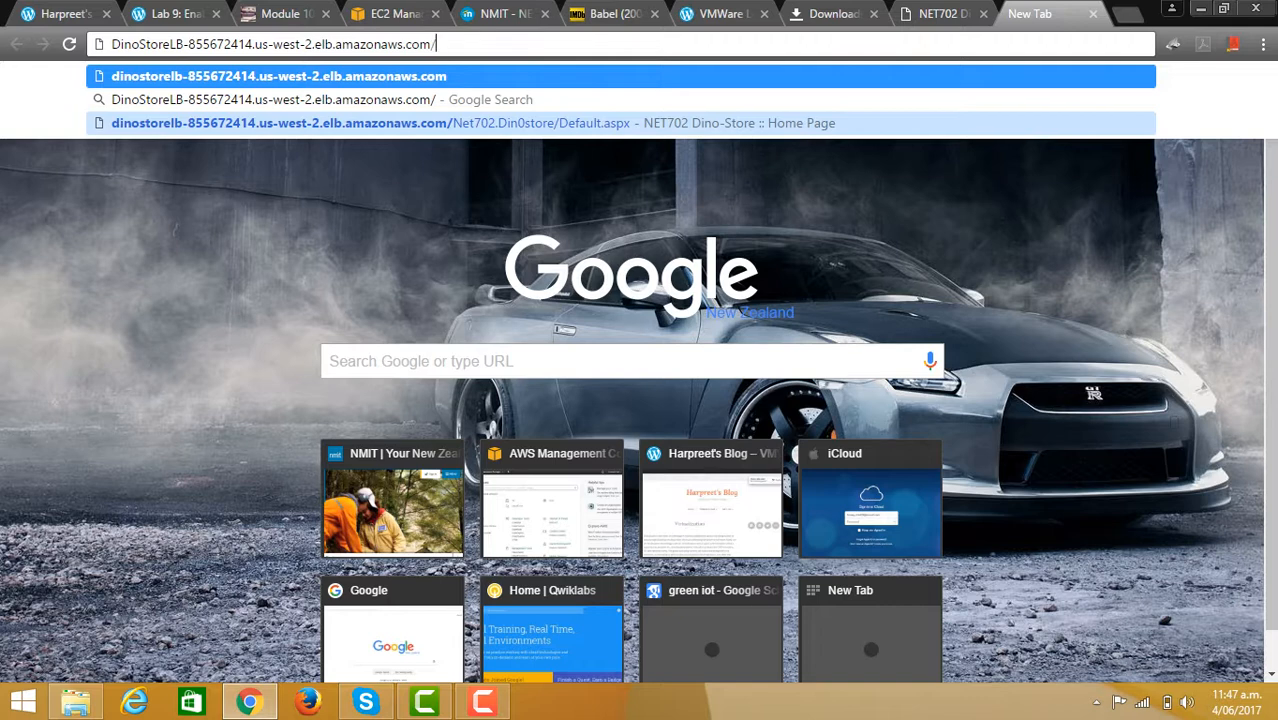
{"action": "left_click", "coordinate": [470, 123]}
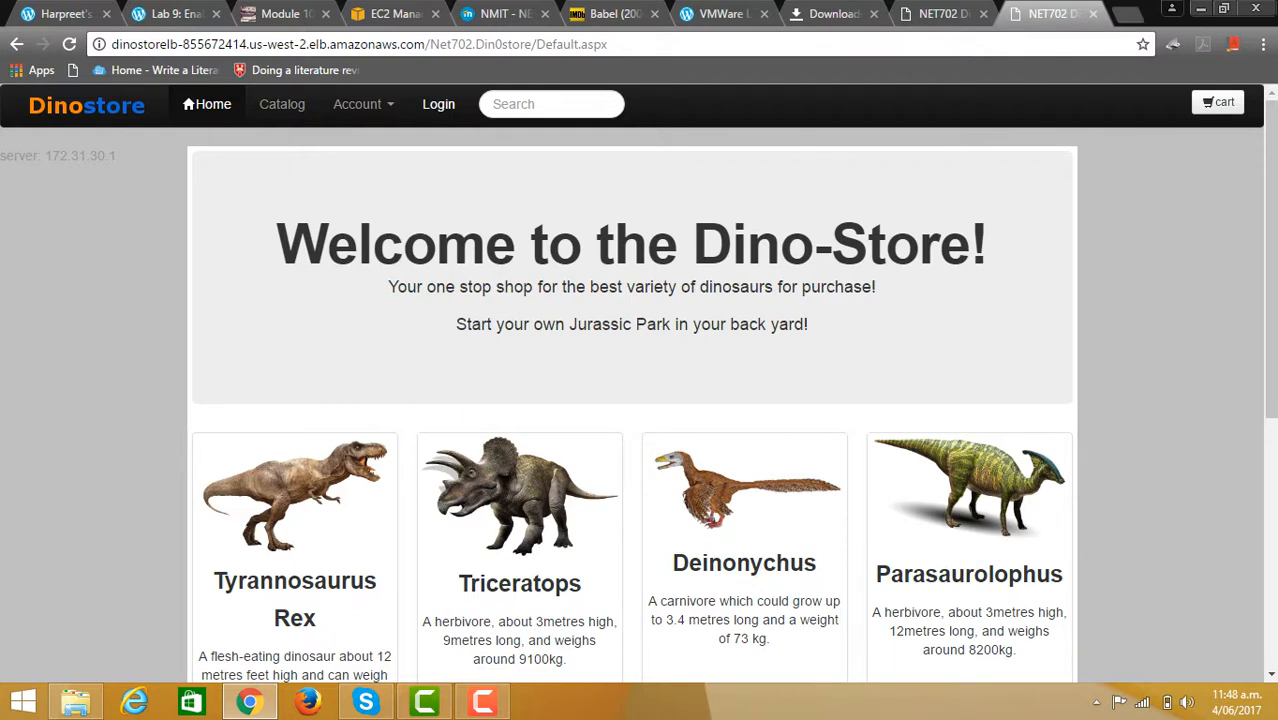
Step: Revisit the DinoStoreLB details and examine the server address shown on both open Dino-Store pages
{"action": "left_click", "coordinate": [392, 13]}
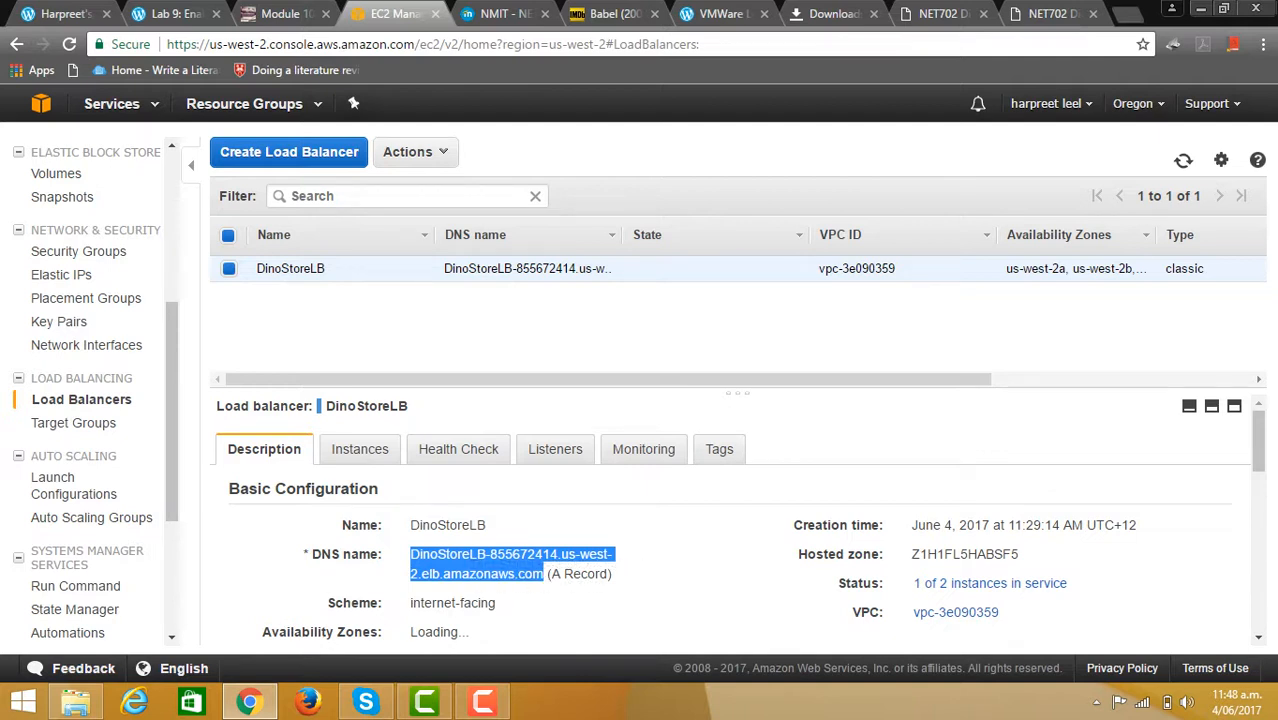
{"action": "left_click", "coordinate": [545, 574]}
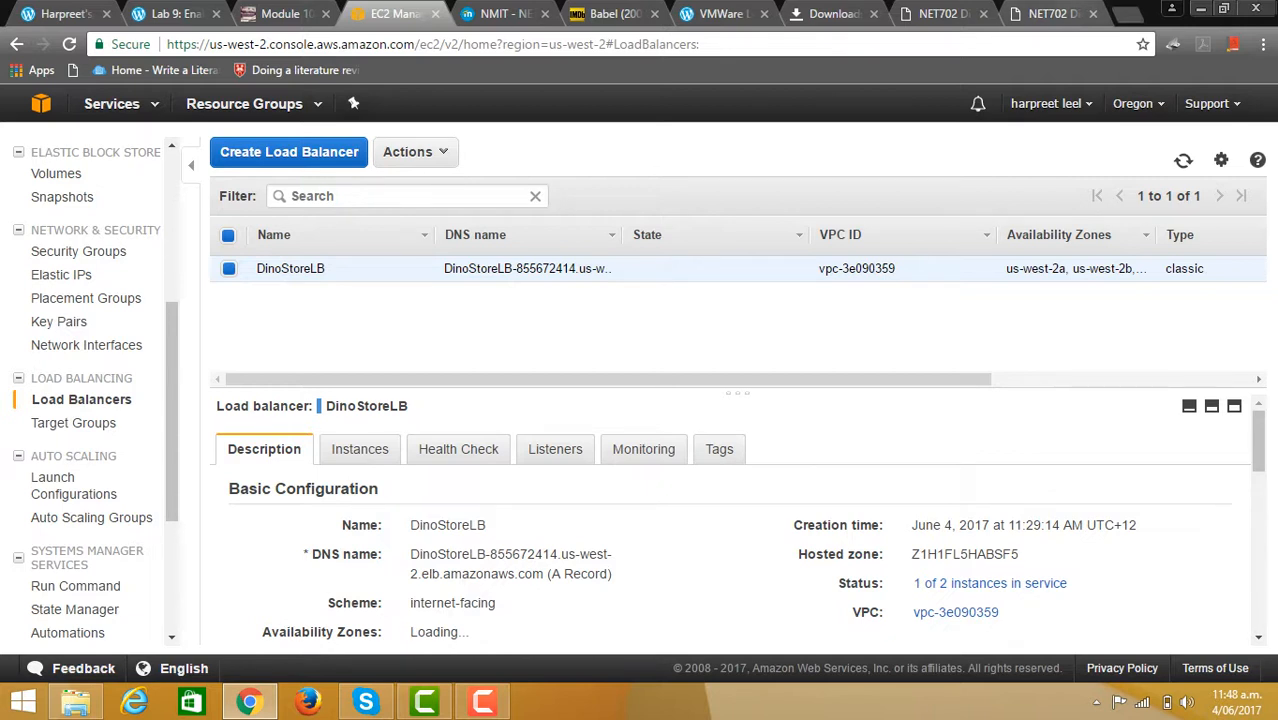
{"action": "scroll", "coordinate": [90, 390], "scroll_direction": "up", "scroll_amount": 3}
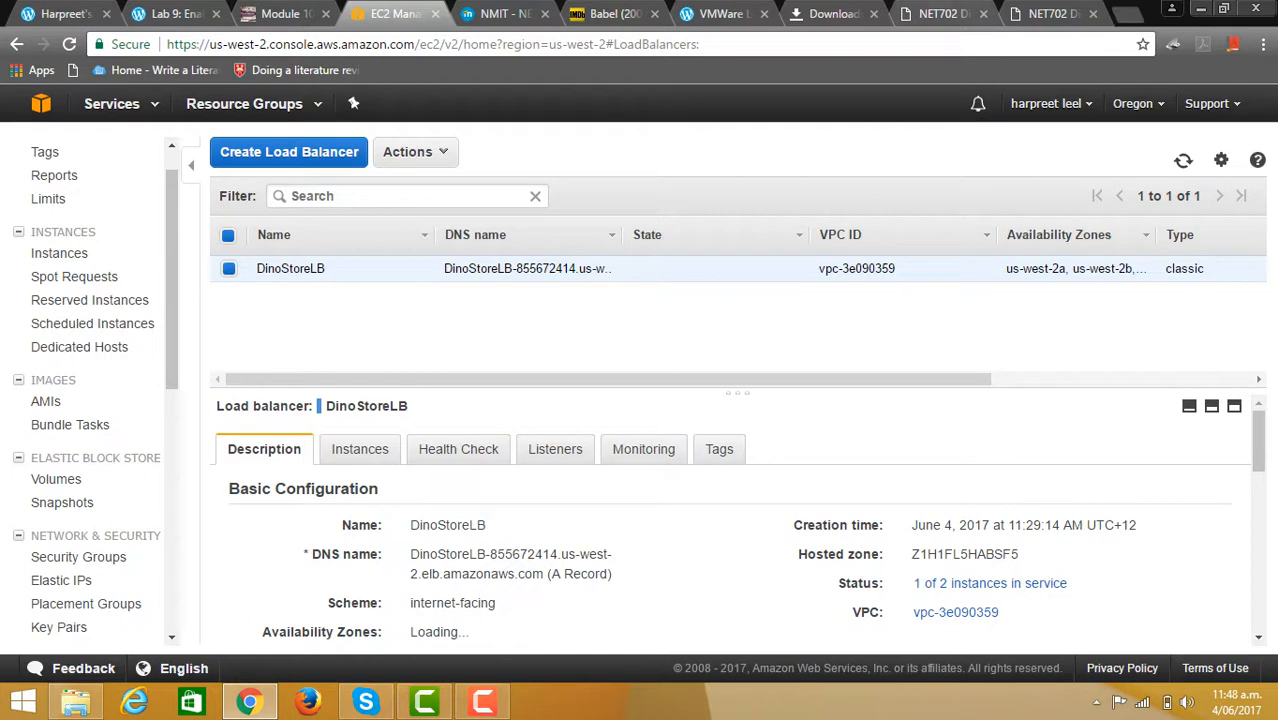
{"action": "left_click", "coordinate": [1045, 13]}
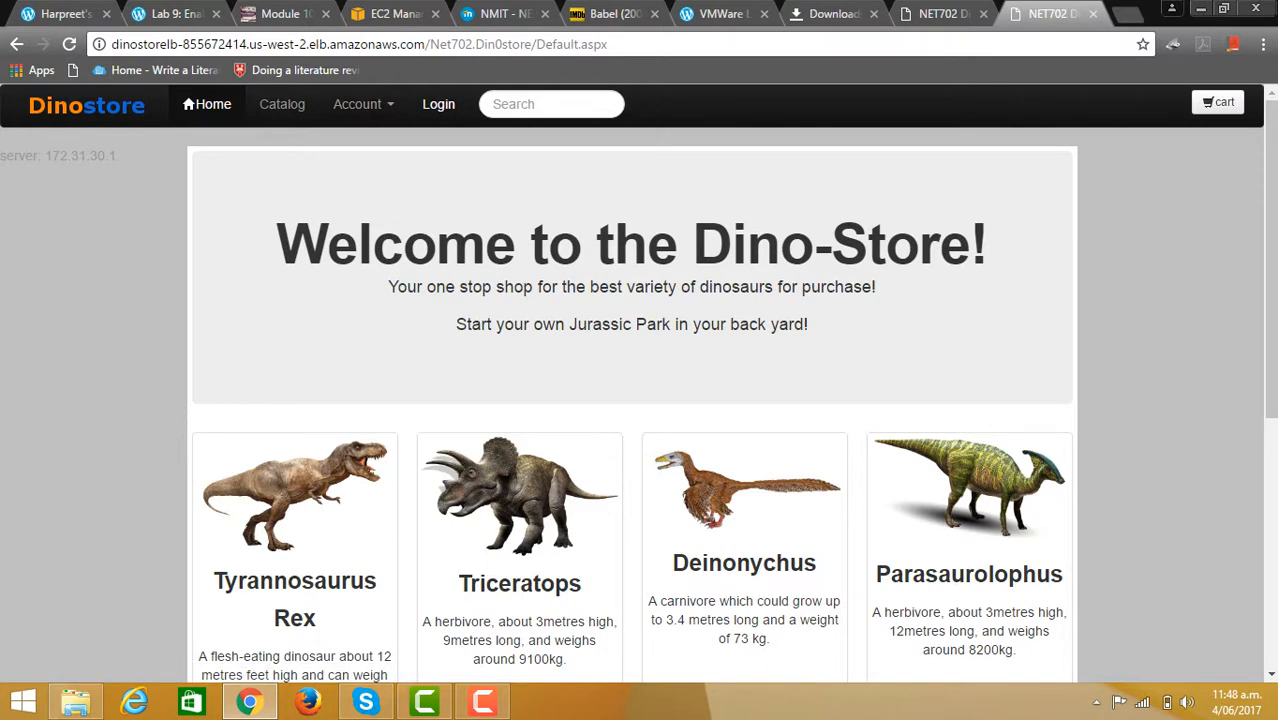
{"action": "left_click_drag", "start_coordinate": [120, 156], "coordinate": [52, 156]}
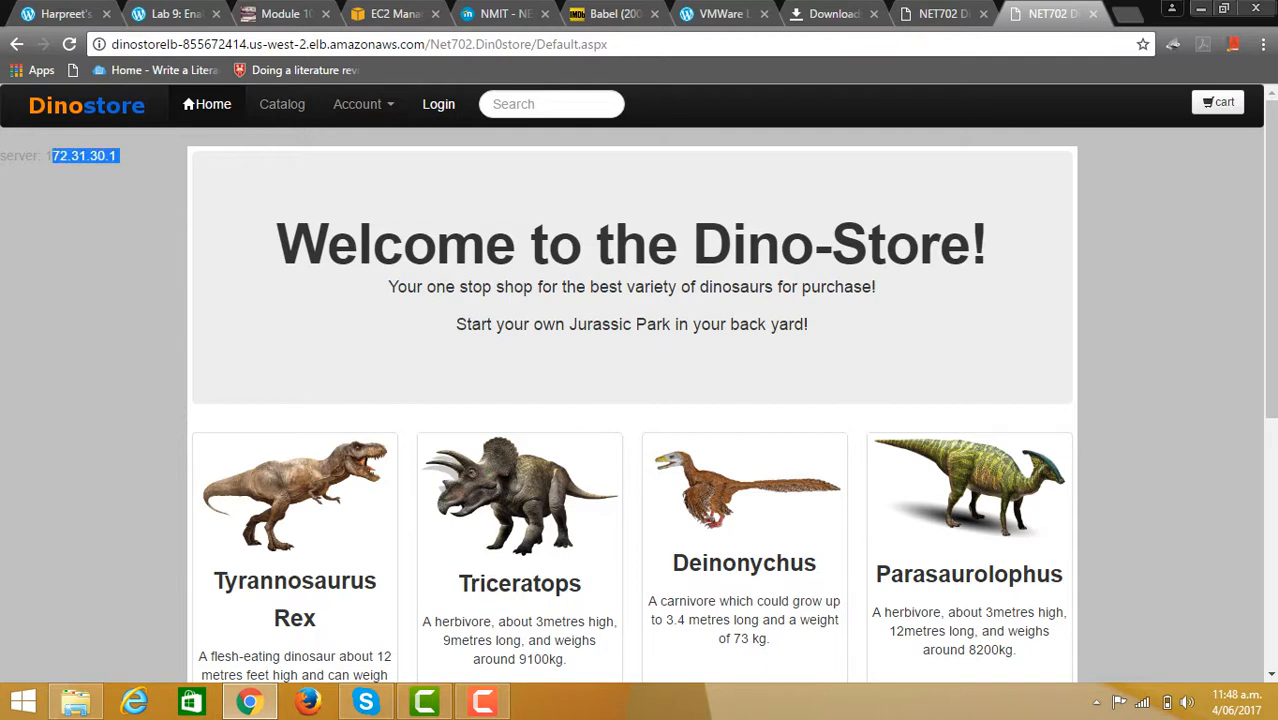
{"action": "left_click", "coordinate": [940, 14]}
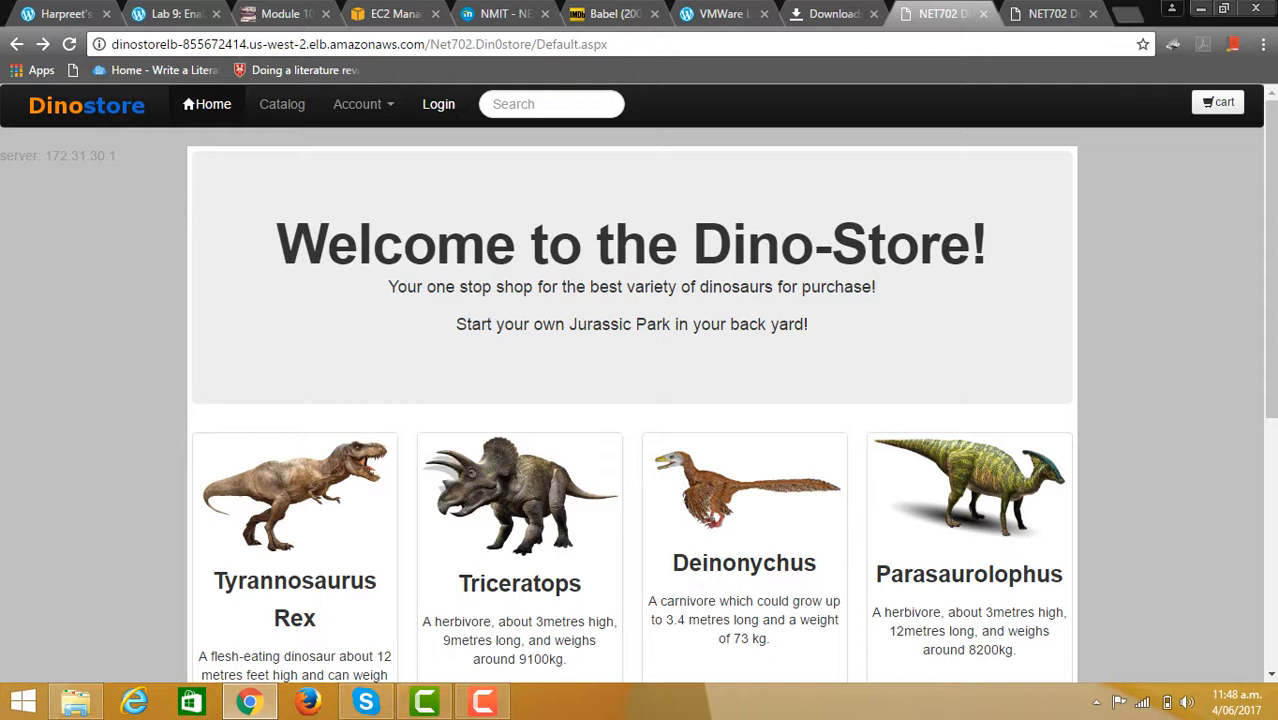
{"action": "left_click", "coordinate": [482, 701]}
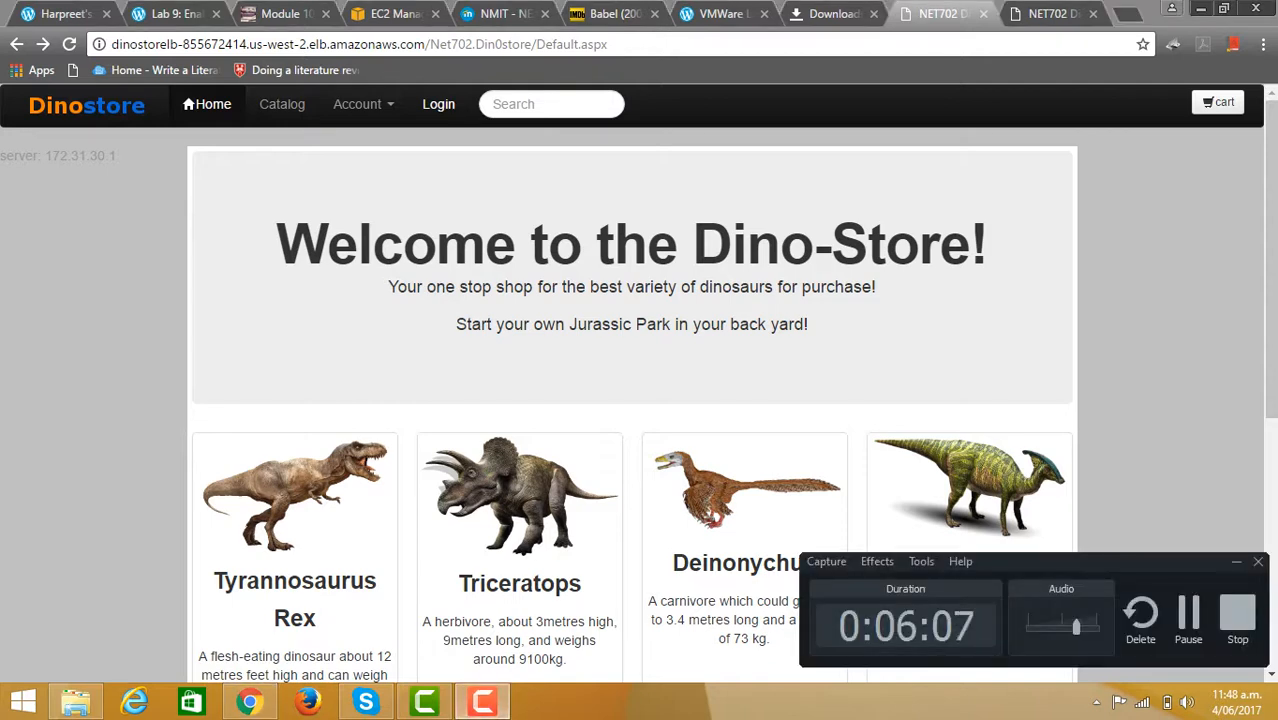